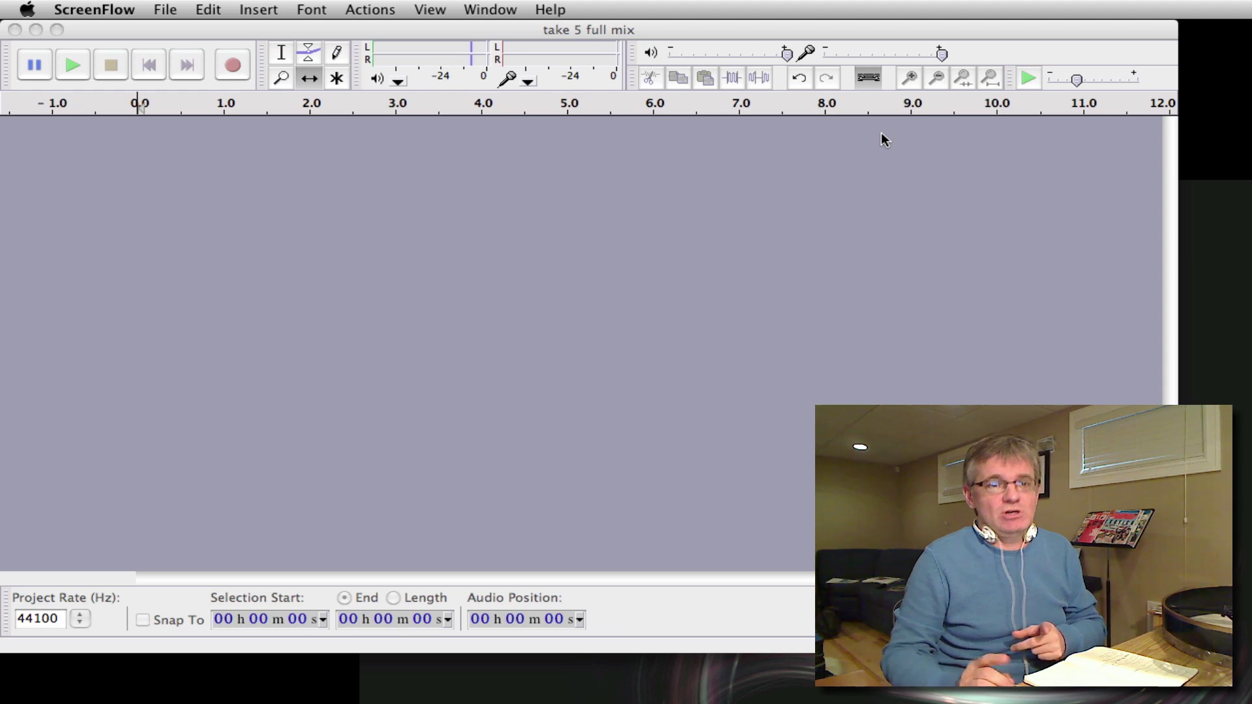
- Bring the empty 'take 5 full mix' Audacity project window to the front
{"action": "left_click", "coordinate": [882, 132]}
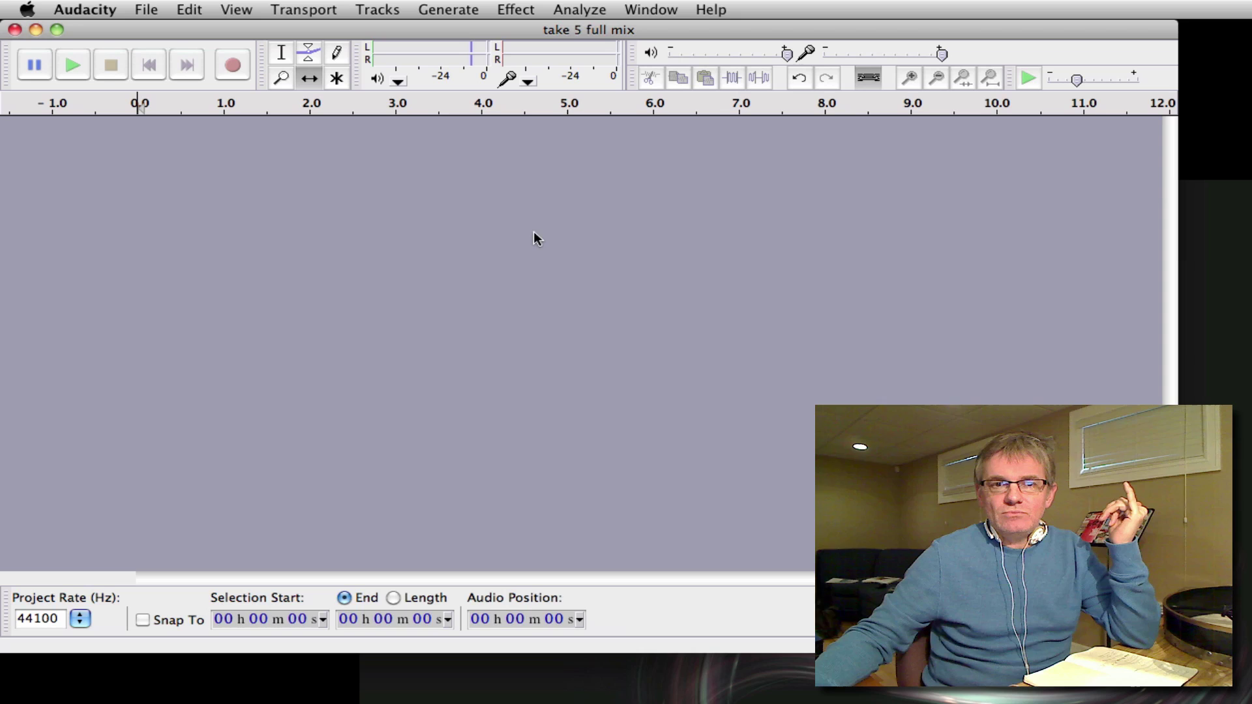
- Open the Click Track generator from the Generate menu
{"action": "left_click", "coordinate": [463, 7]}
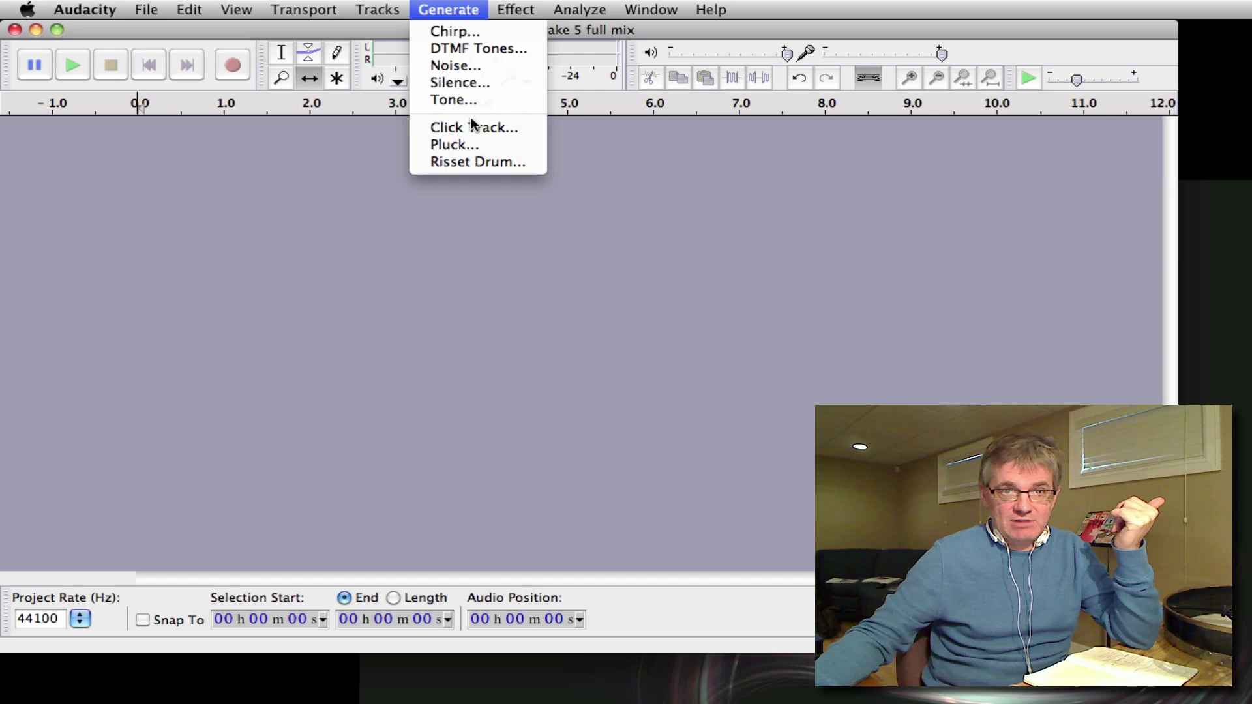
{"action": "left_click", "coordinate": [506, 127]}
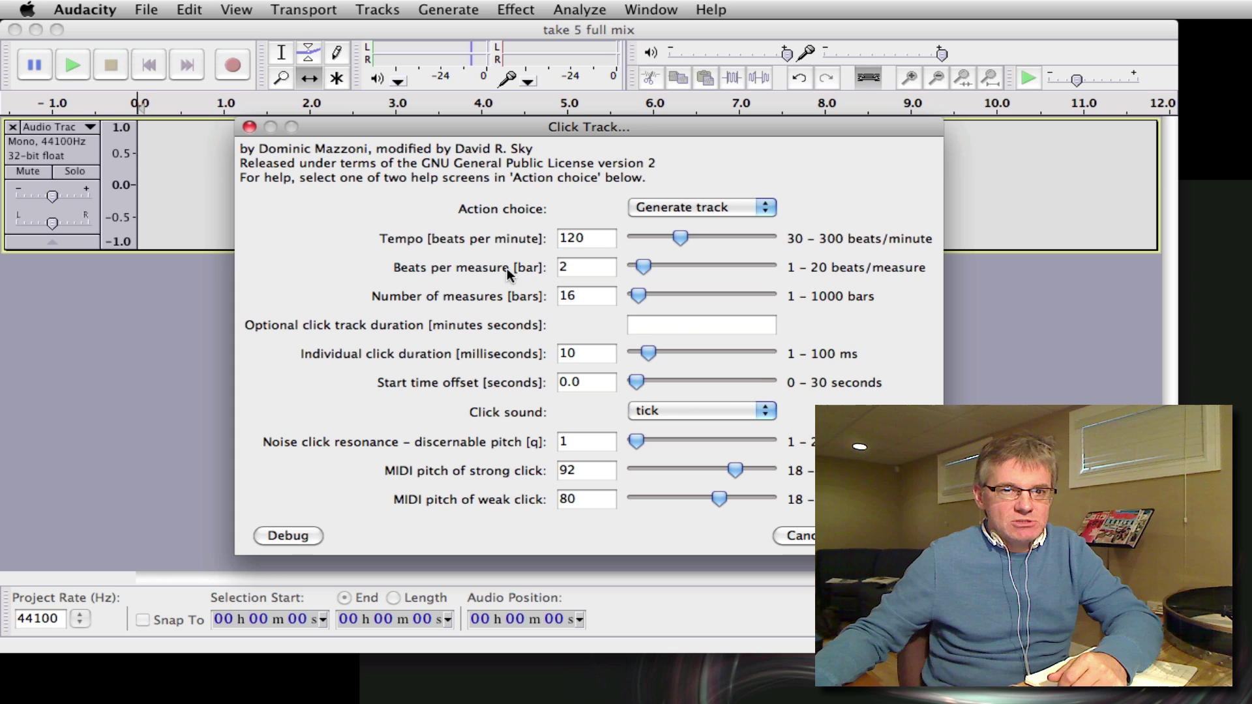
{"action": "left_click", "coordinate": [607, 269]}
{"action": "left_click", "coordinate": [571, 268]}
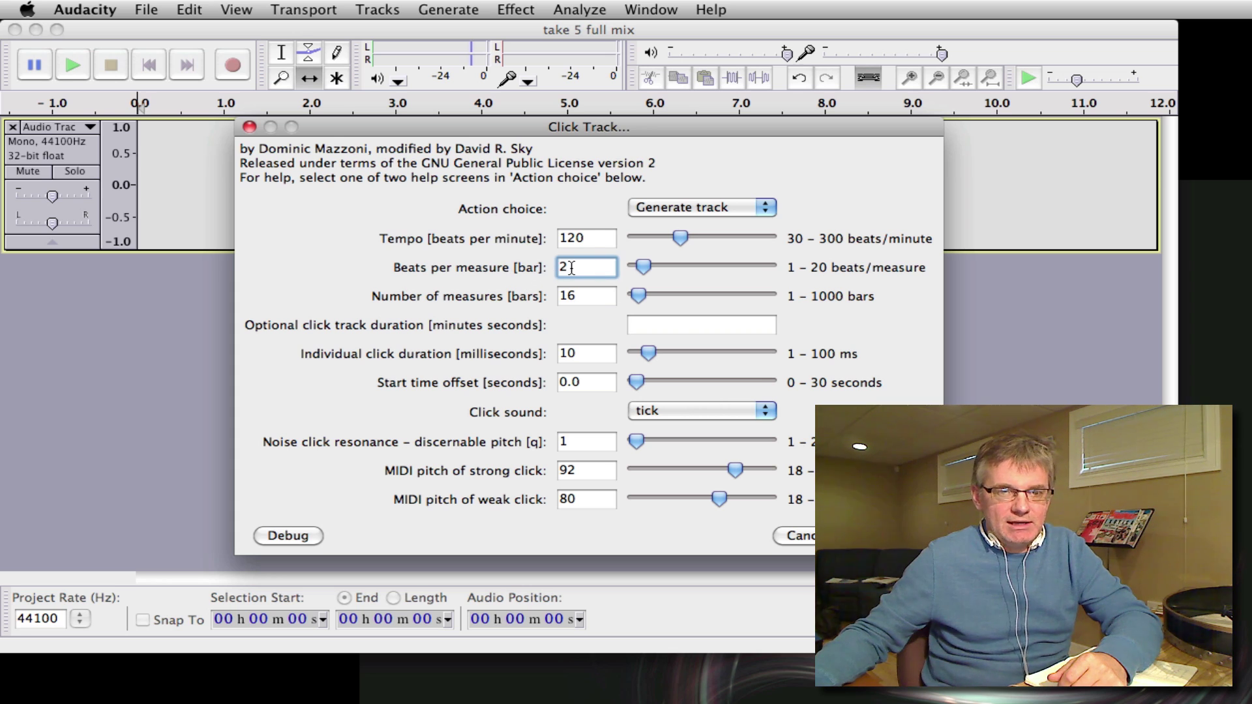
{"action": "key", "text": "BackSpace"}
{"action": "type", "text": "4"}
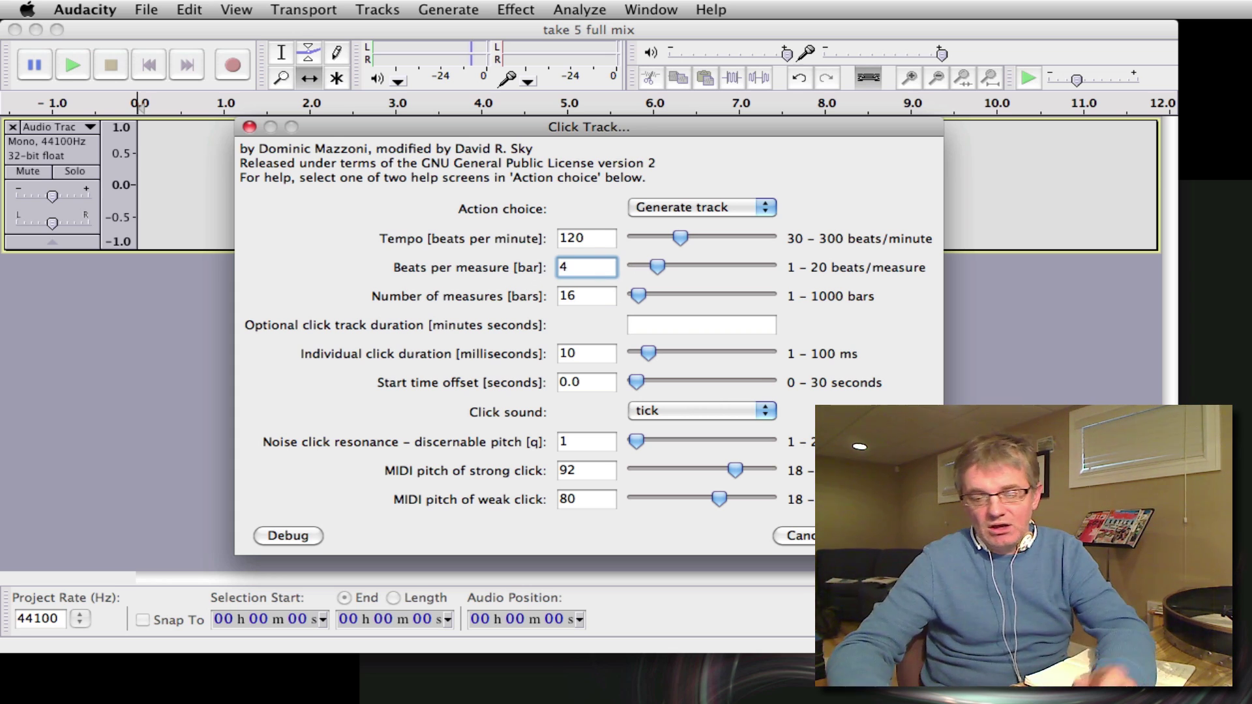
{"action": "key", "text": "BackSpace"}
{"action": "type", "text": "2"}
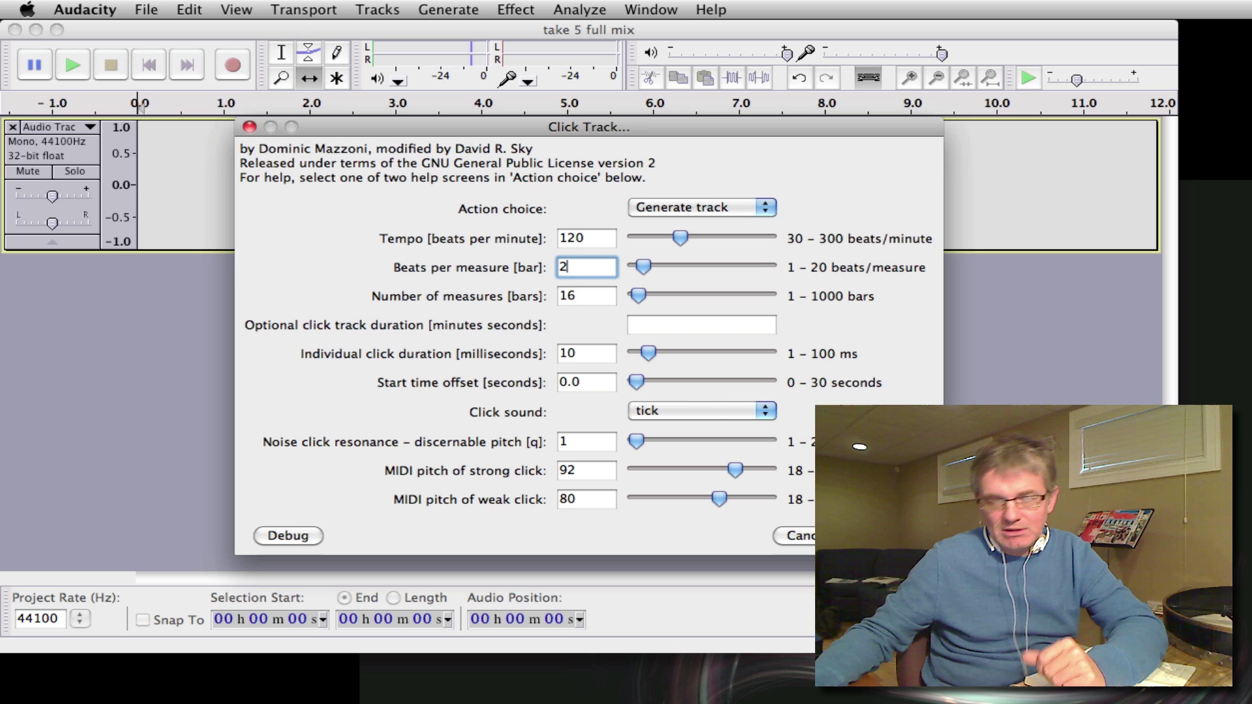
{"action": "key", "text": "Tab"}
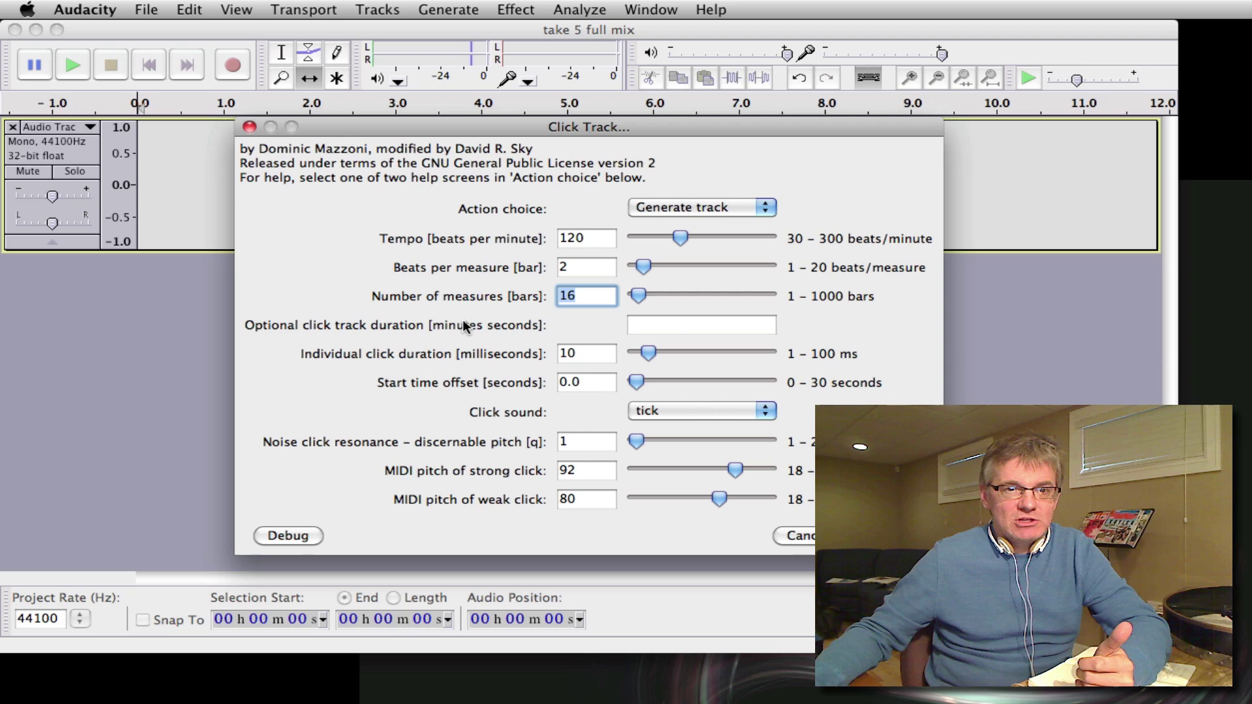
{"action": "left_click", "coordinate": [659, 415]}
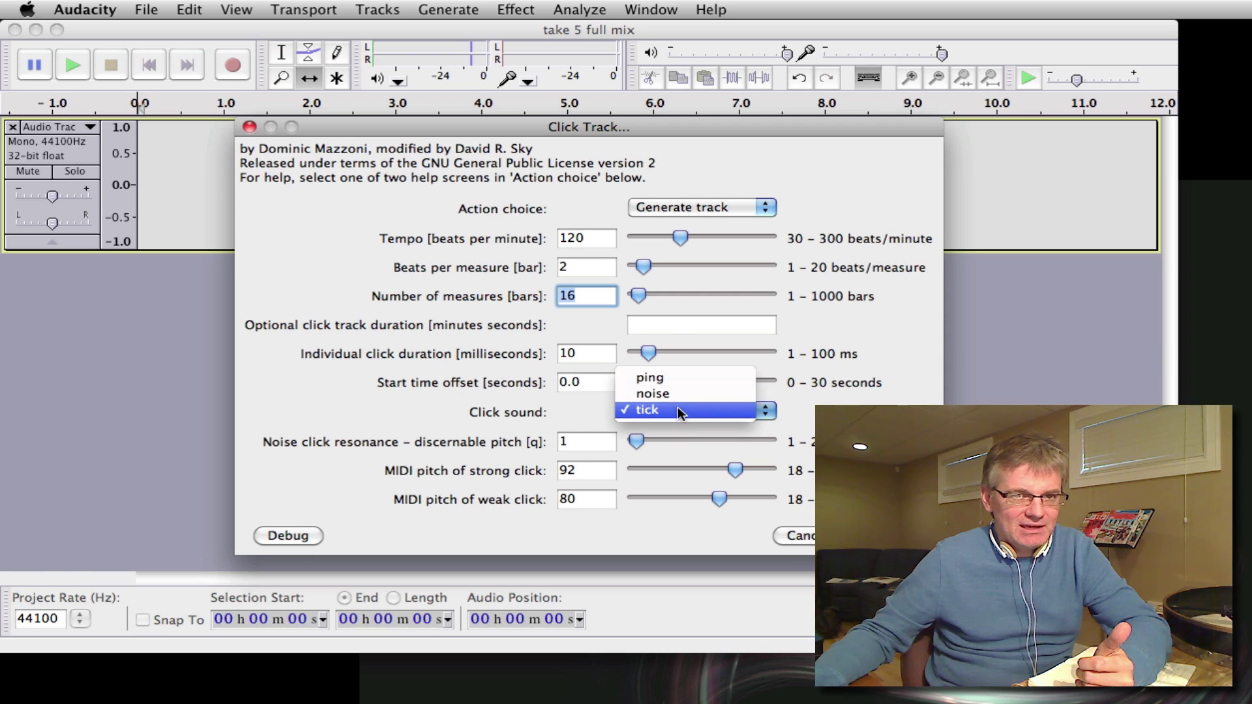
{"action": "left_click", "coordinate": [592, 415]}
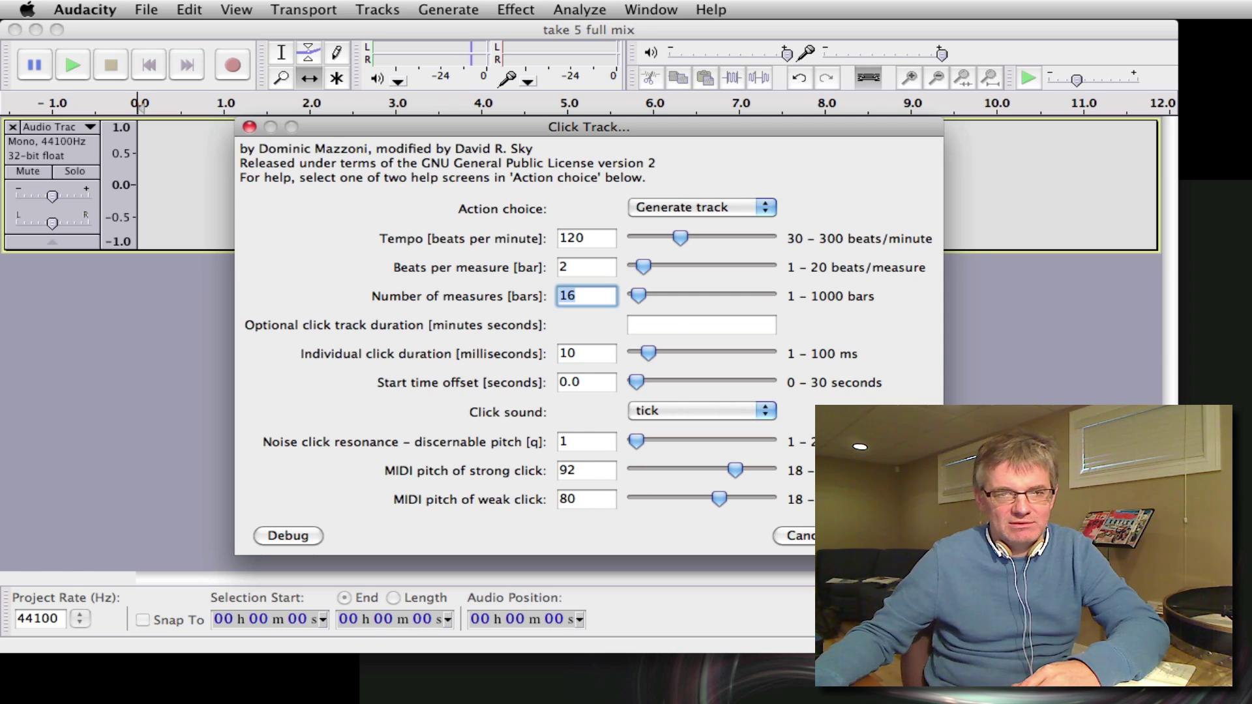
- Generate the 16-bar, 120 BPM click track and play it back to check it
{"action": "key", "text": "Return"}
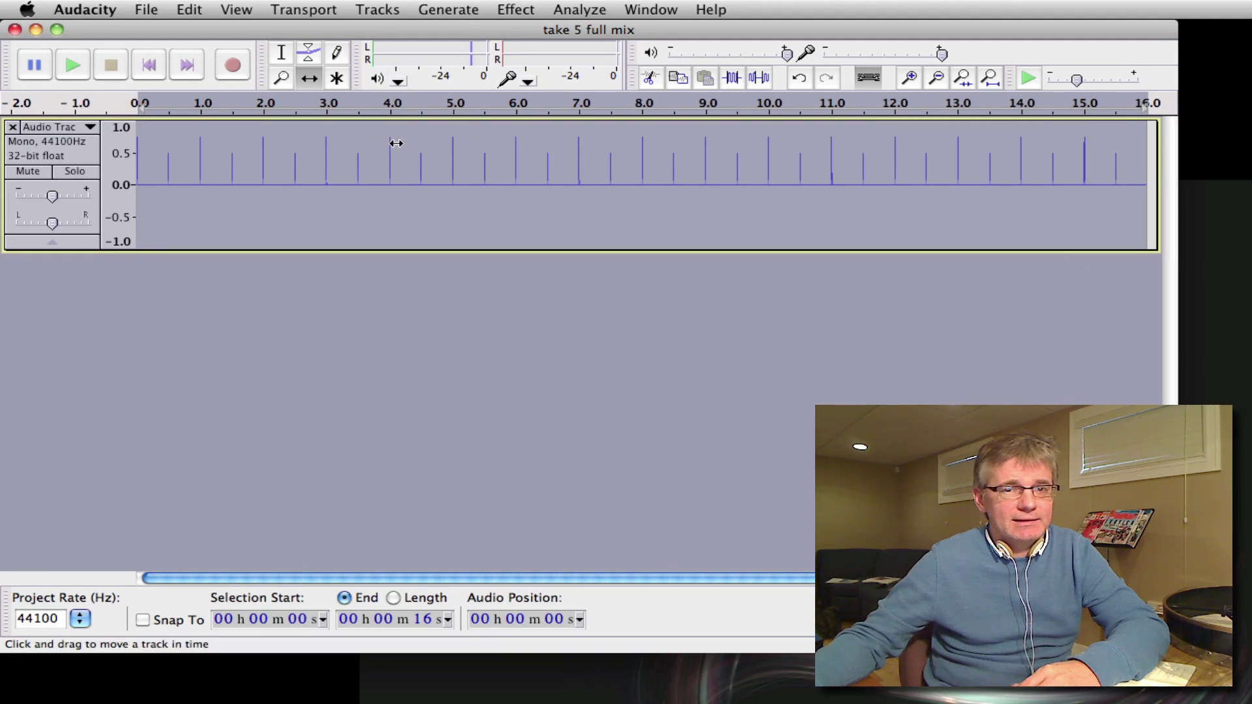
{"action": "left_click", "coordinate": [72, 65]}
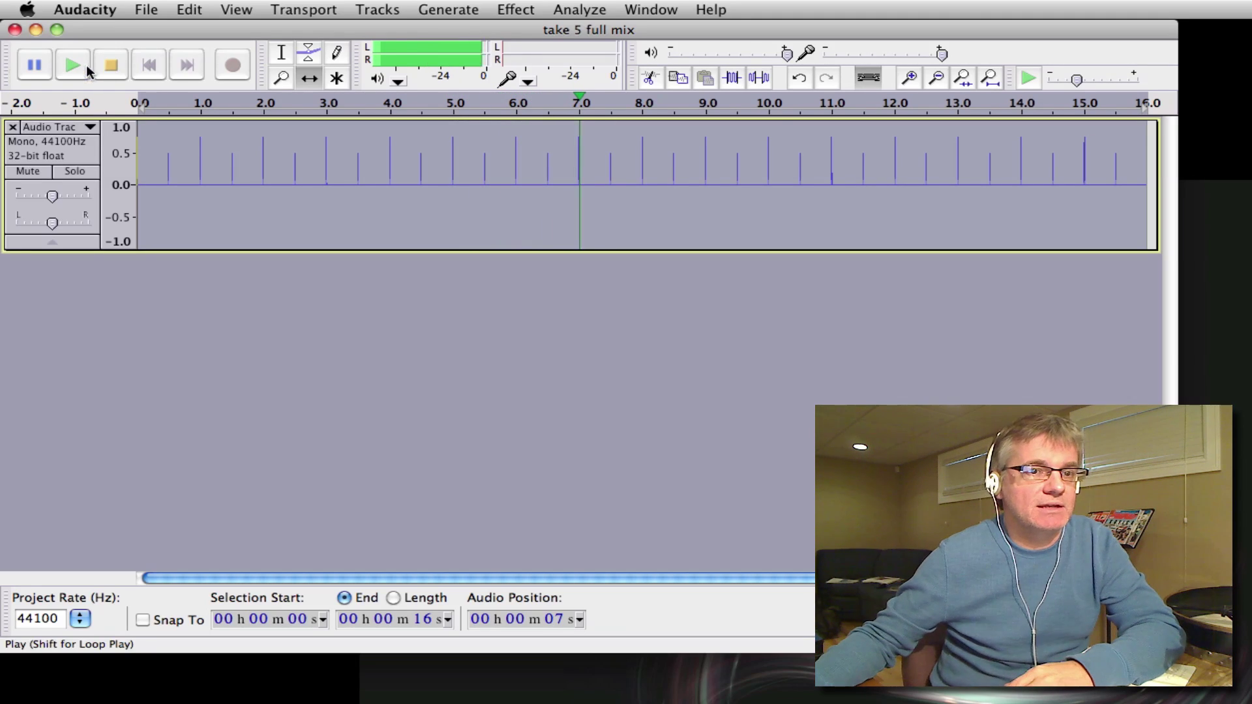
{"action": "left_click", "coordinate": [104, 68]}
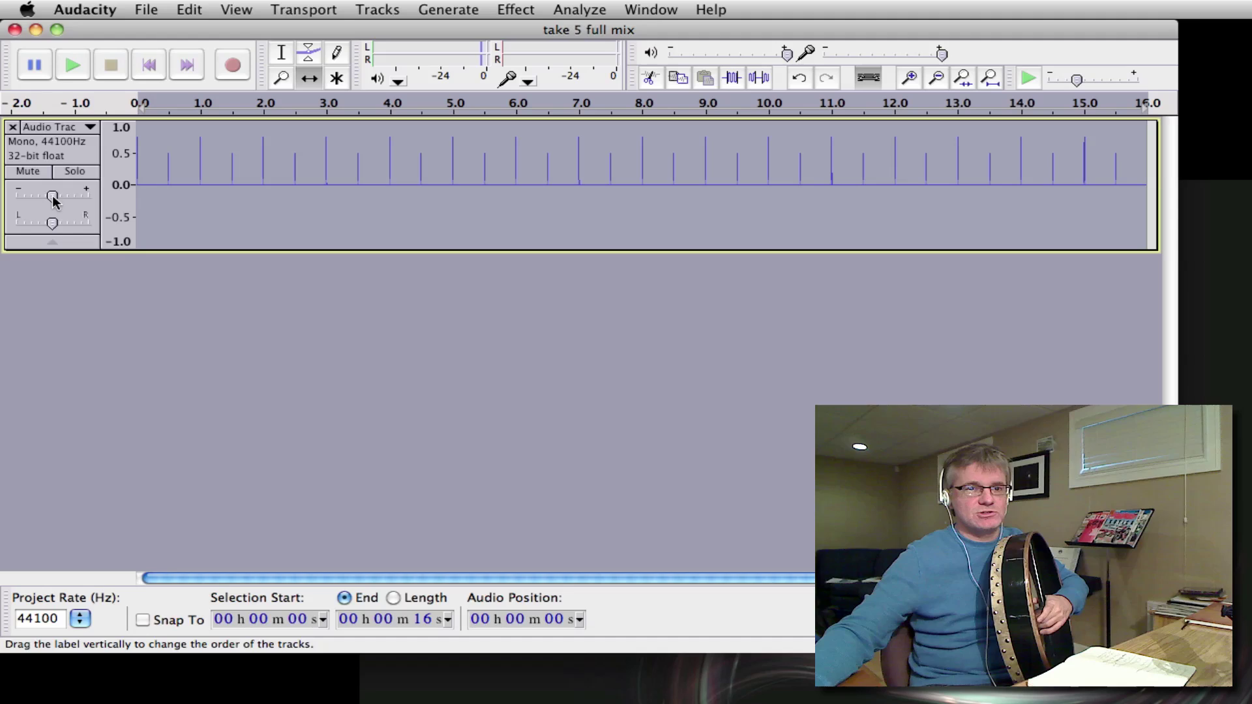
- Boost the click track gain to +7 dB and record a drum take over the clicks
{"action": "left_click_drag", "start_coordinate": [54, 197], "coordinate": [68, 194]}
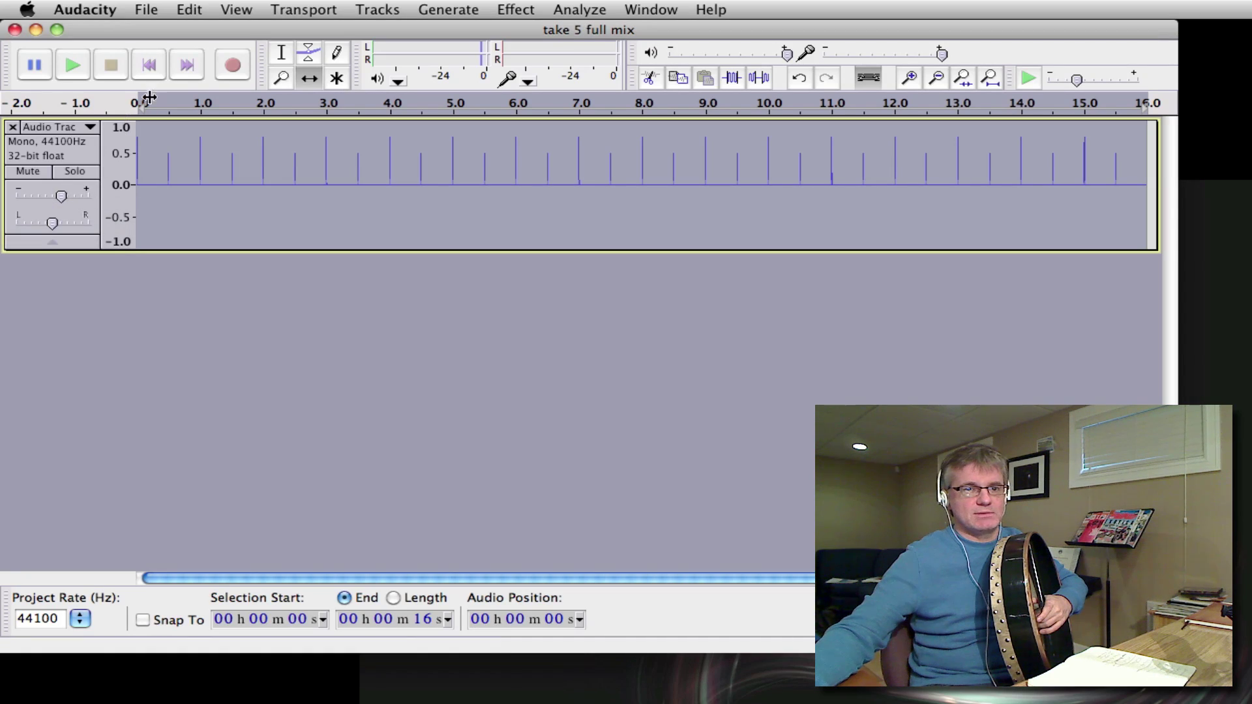
{"action": "left_click", "coordinate": [233, 73]}
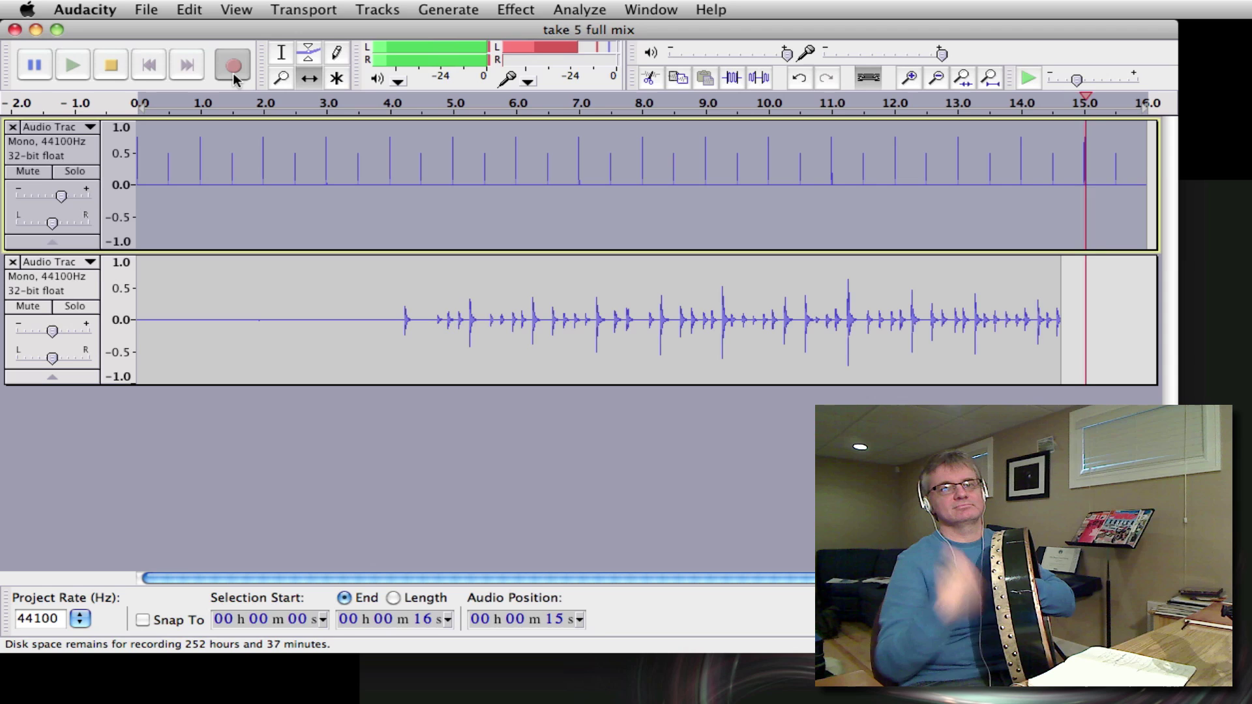
{"action": "key", "text": "space"}
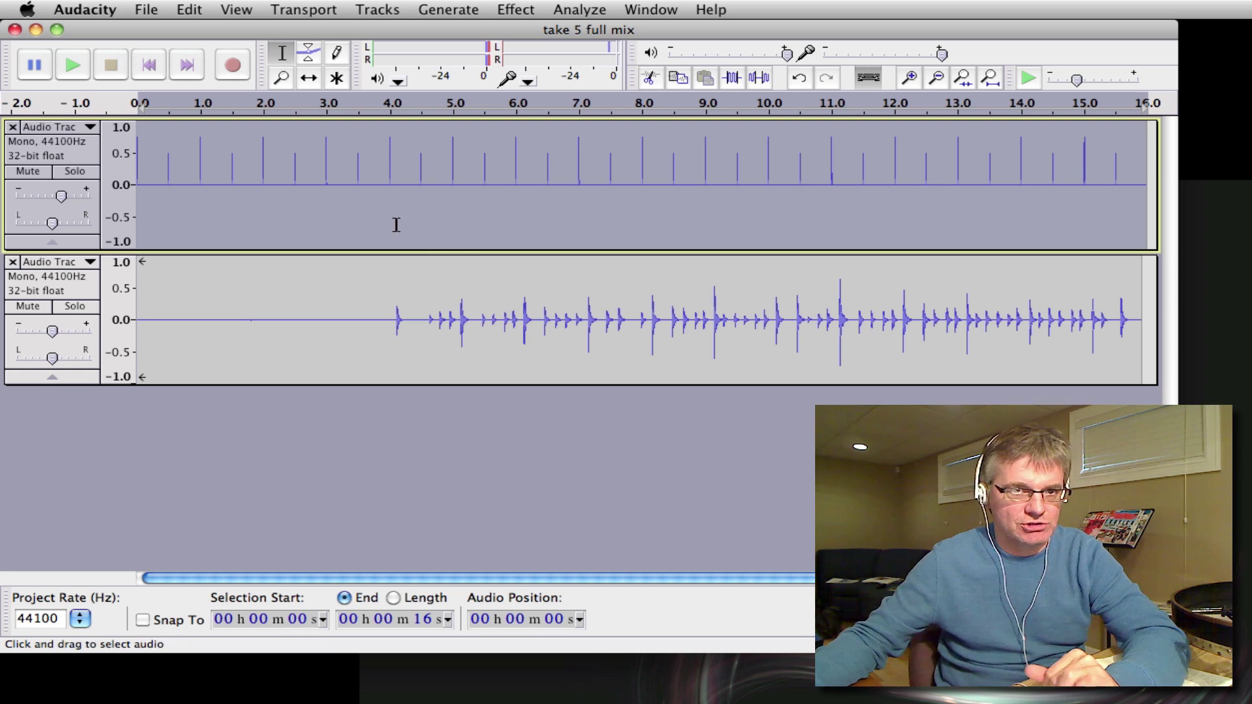
- Audition the drum take from 4 seconds, then switch to Time Shift and zoom in there
{"action": "left_click", "coordinate": [383, 198]}
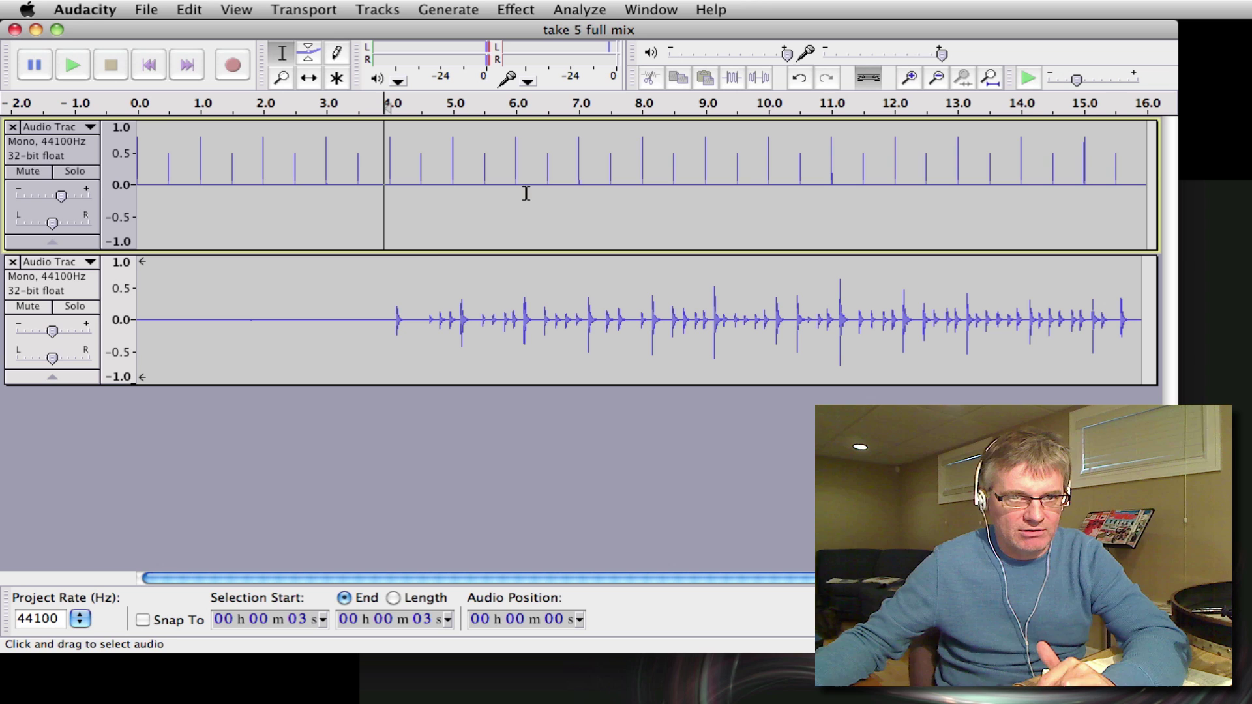
{"action": "left_click", "coordinate": [394, 283]}
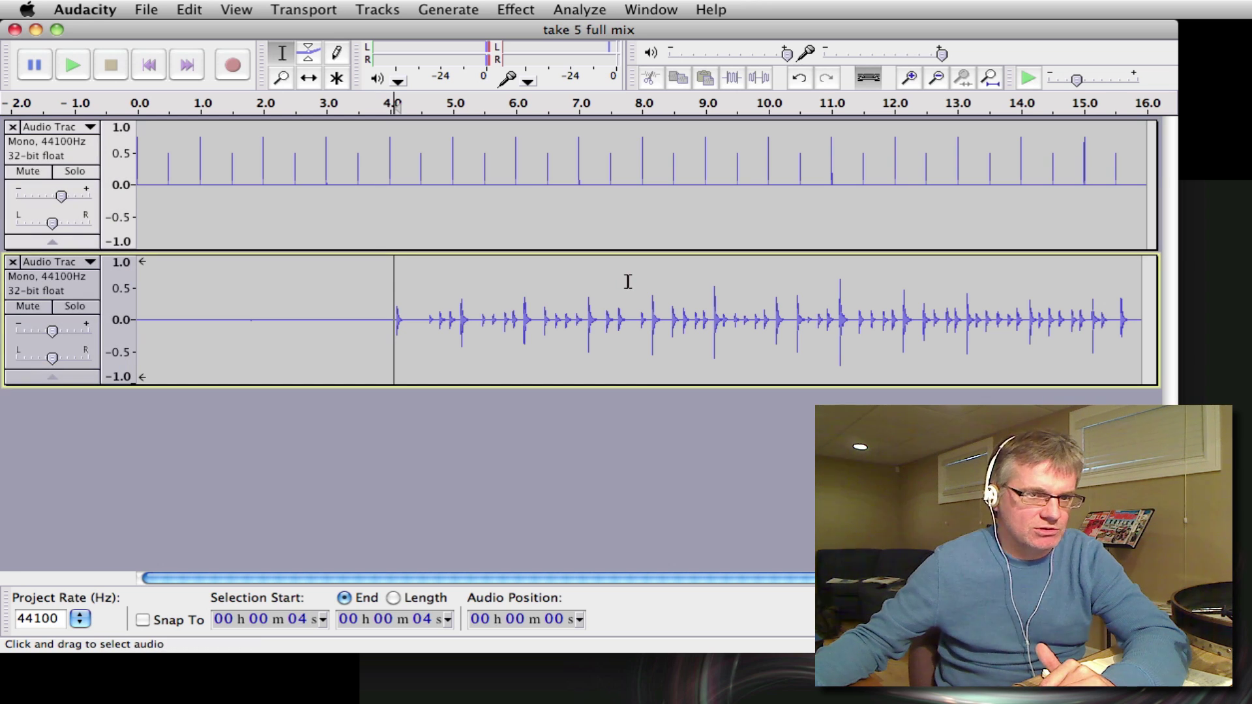
{"action": "key", "text": "space"}
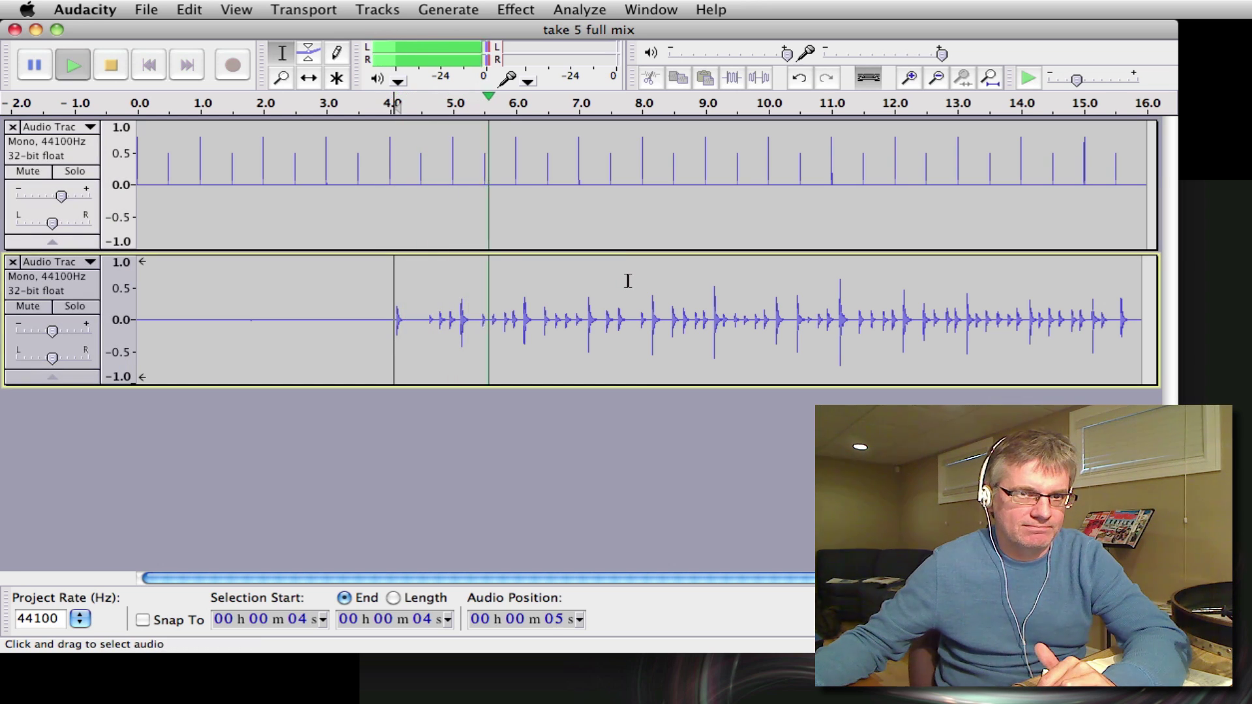
{"action": "key", "text": "space"}
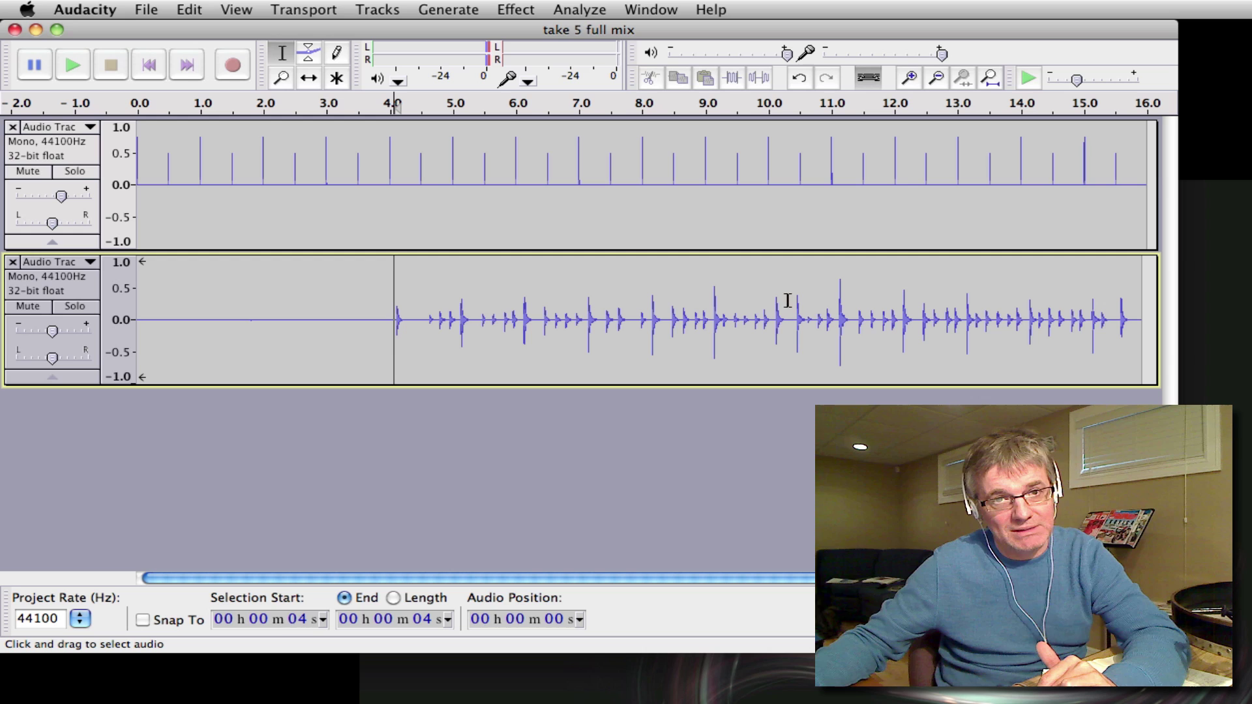
{"action": "left_click", "coordinate": [310, 80]}
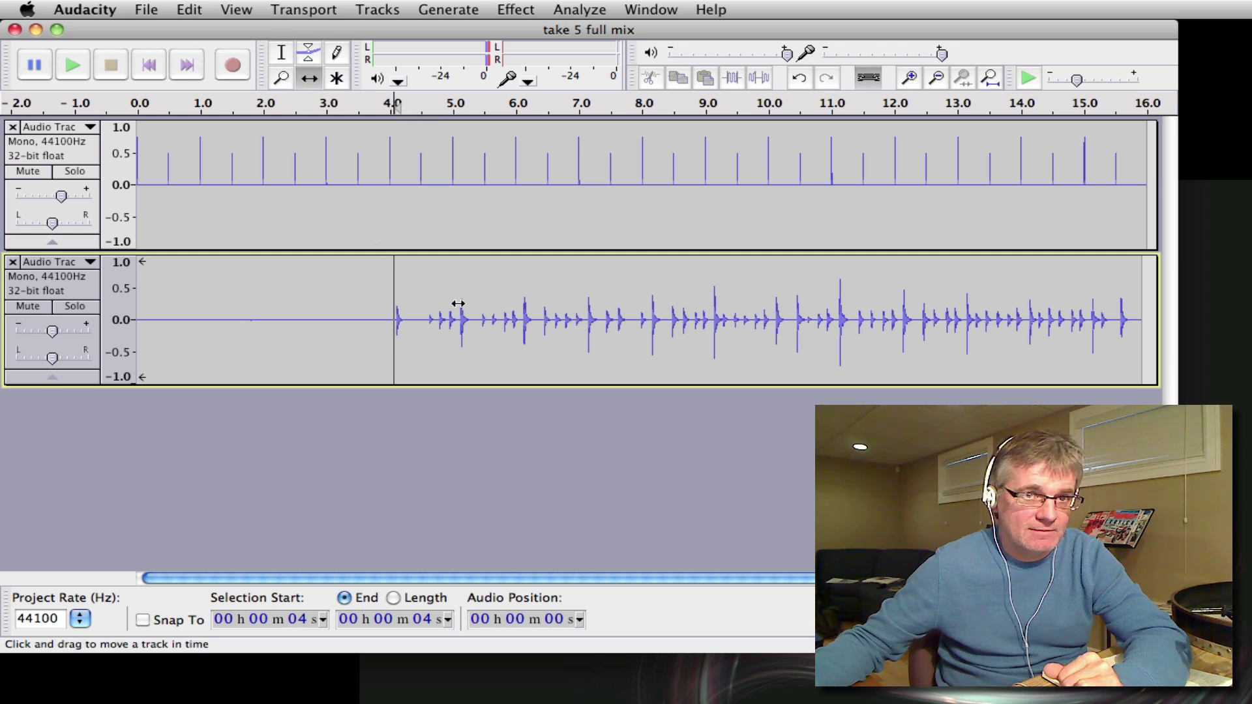
{"action": "left_click", "coordinate": [912, 79]}
- Zoom in further and slide the drum take left until its hits sit on the clicks
{"action": "left_click", "coordinate": [911, 79]}
{"action": "left_click", "coordinate": [911, 79]}
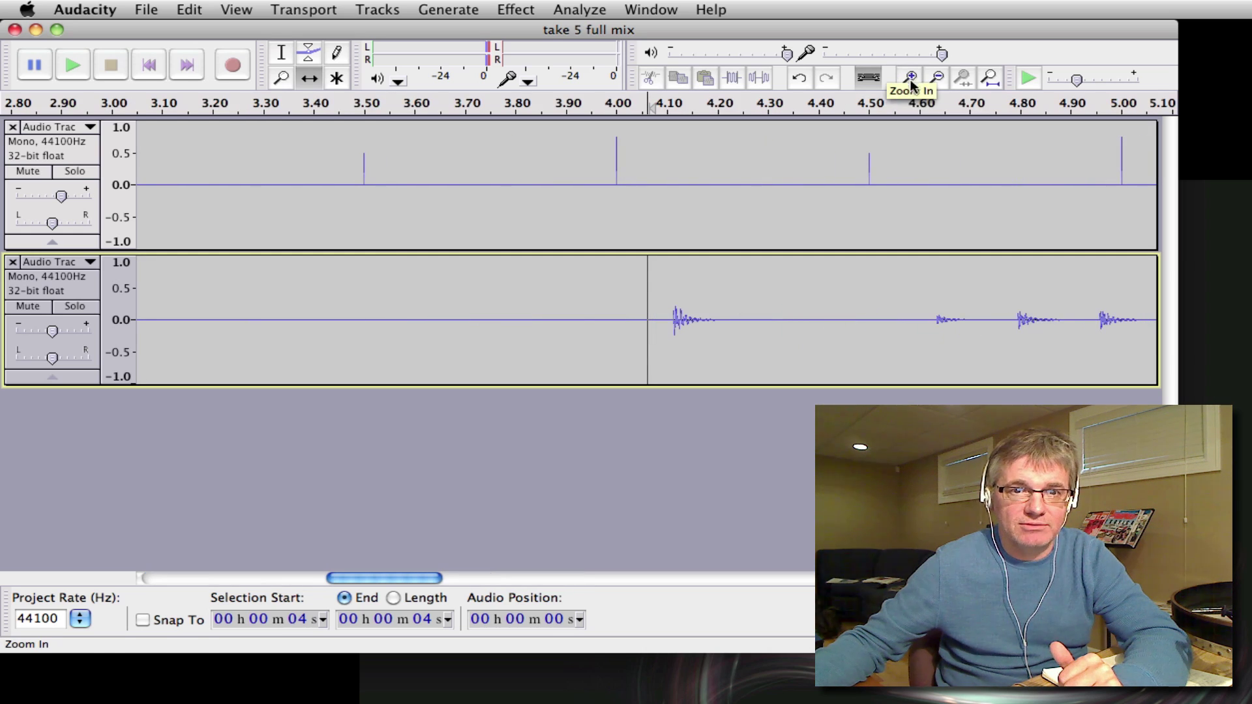
{"action": "left_click_drag", "start_coordinate": [918, 303], "coordinate": [871, 307]}
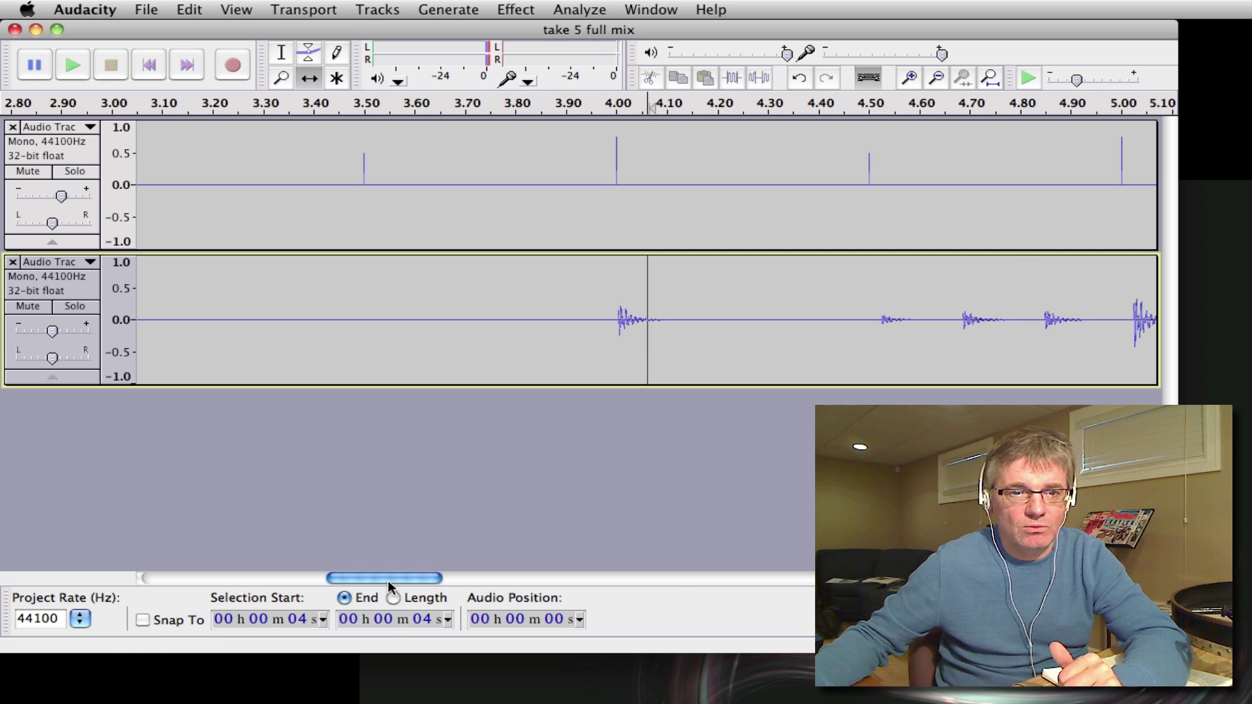
{"action": "left_click_drag", "start_coordinate": [389, 581], "coordinate": [462, 577]}
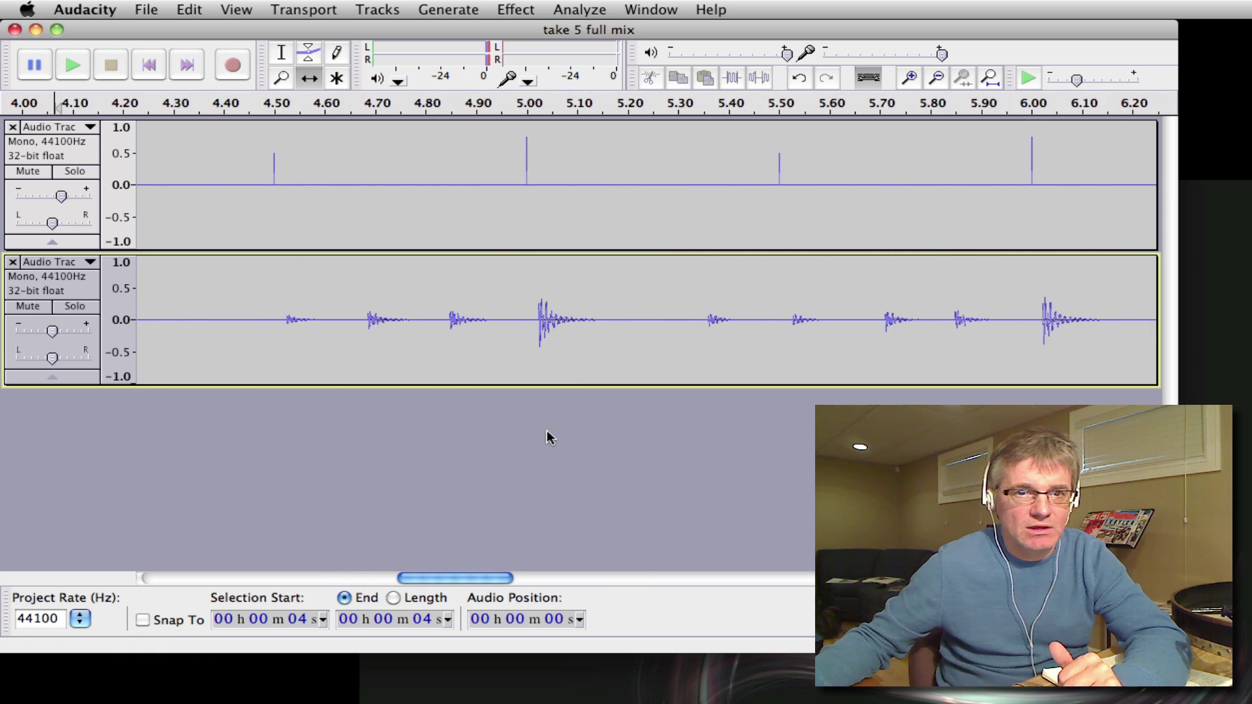
{"action": "left_click_drag", "start_coordinate": [577, 326], "coordinate": [566, 326]}
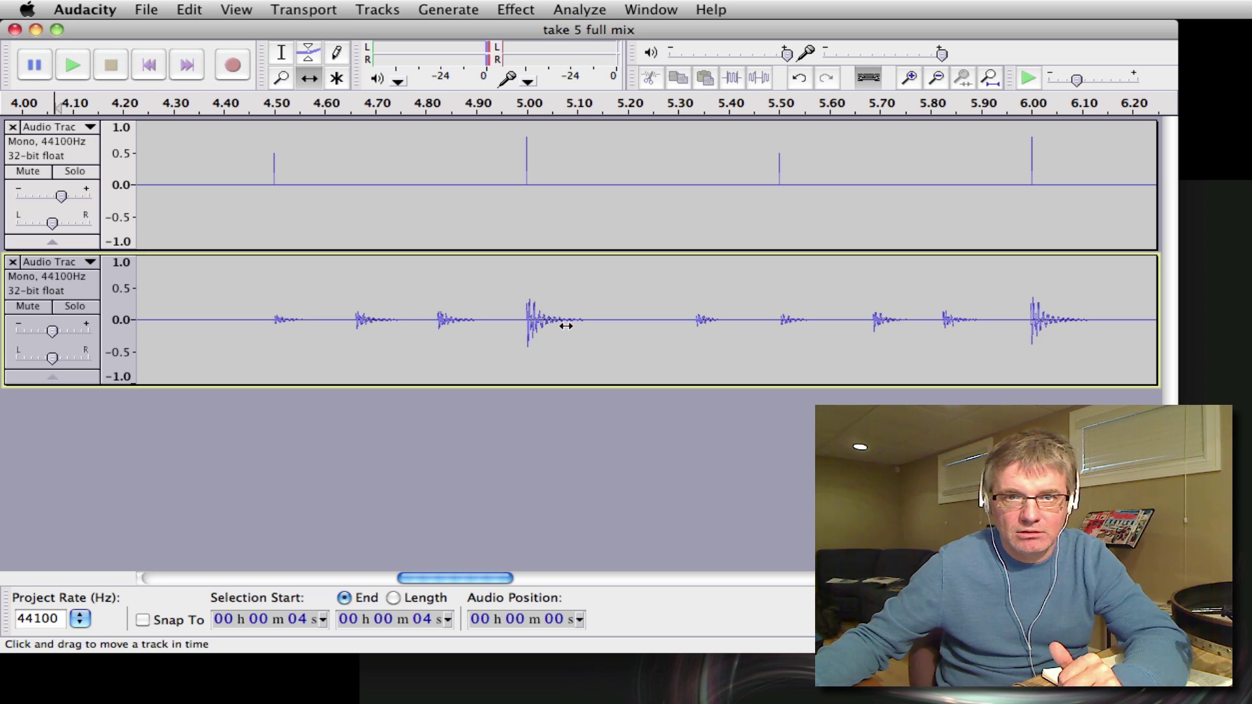
{"action": "left_click_drag", "start_coordinate": [567, 327], "coordinate": [565, 327]}
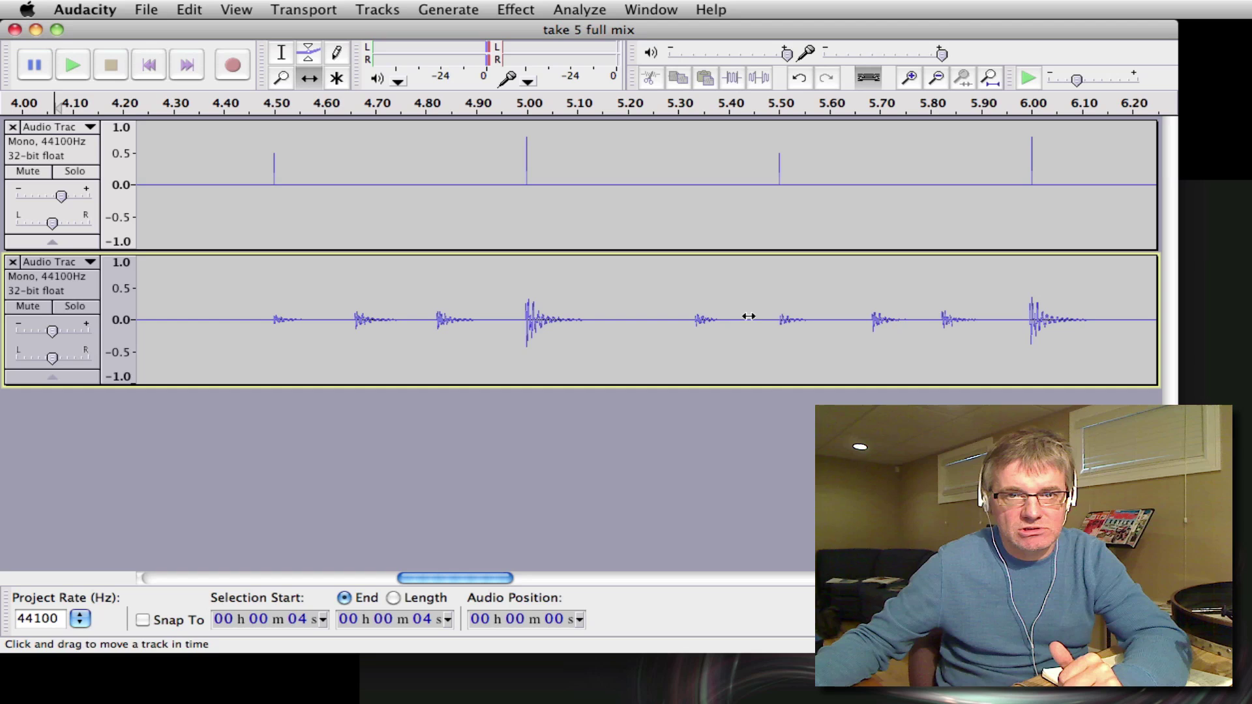
{"action": "left_click_drag", "start_coordinate": [497, 578], "coordinate": [582, 579]}
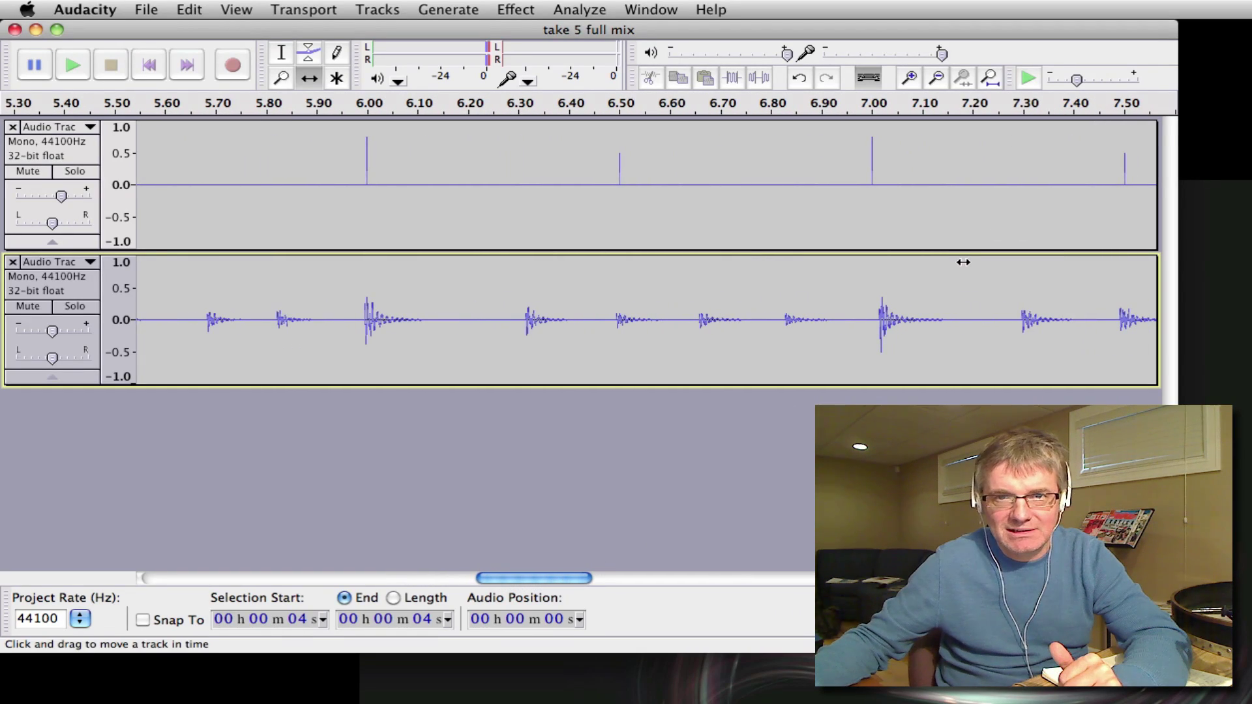
{"action": "left_click_drag", "start_coordinate": [961, 263], "coordinate": [961, 262]}
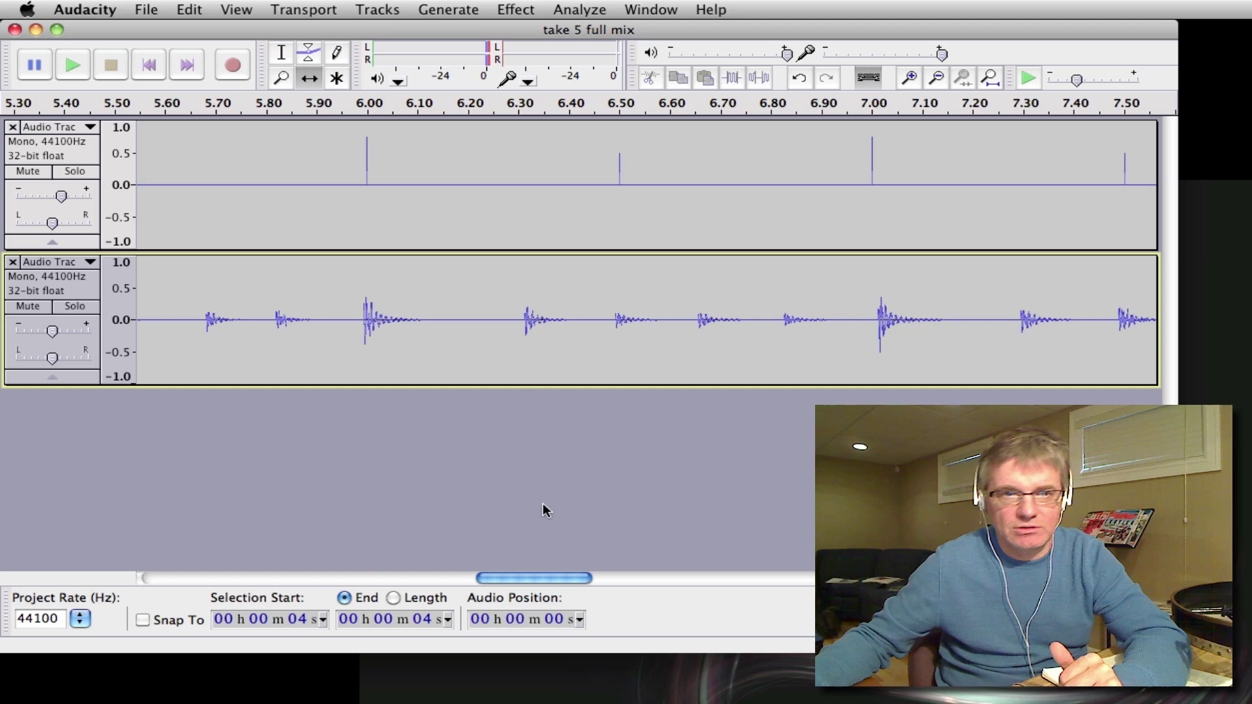
- Play back to confirm the drum alignment, then fit the whole project in view
{"action": "left_click", "coordinate": [88, 67]}
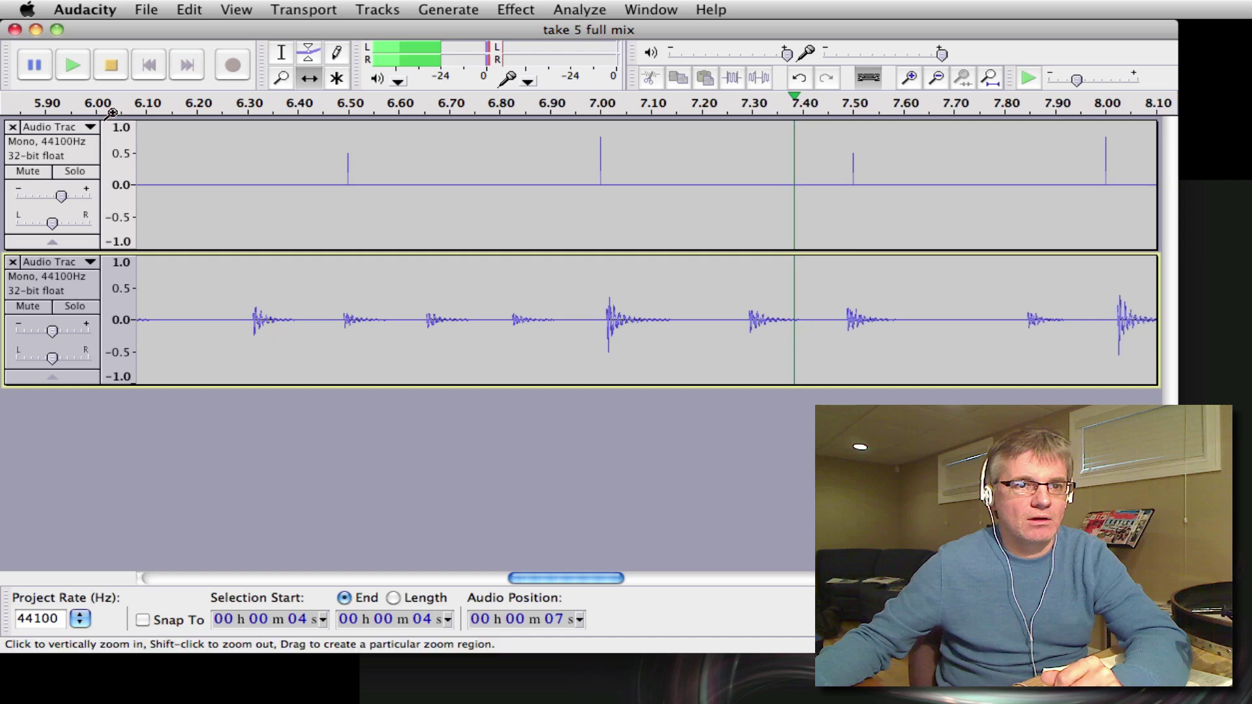
{"action": "left_click", "coordinate": [108, 69]}
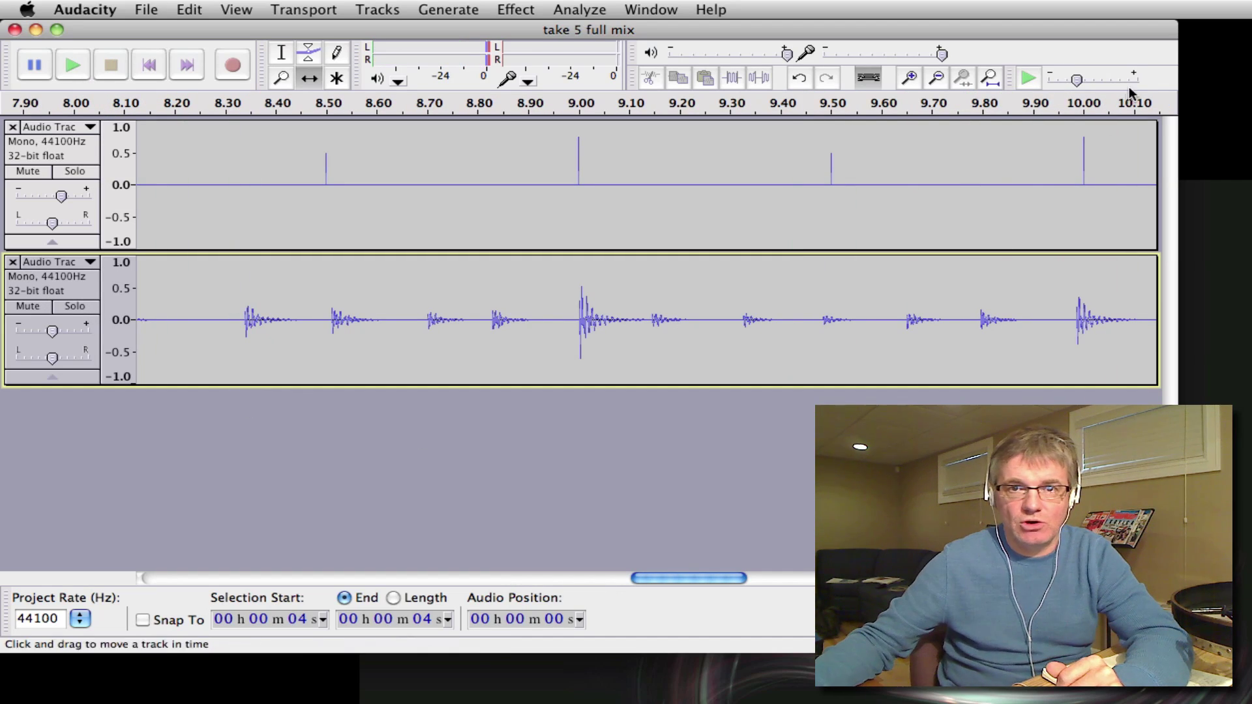
{"action": "left_click", "coordinate": [991, 78]}
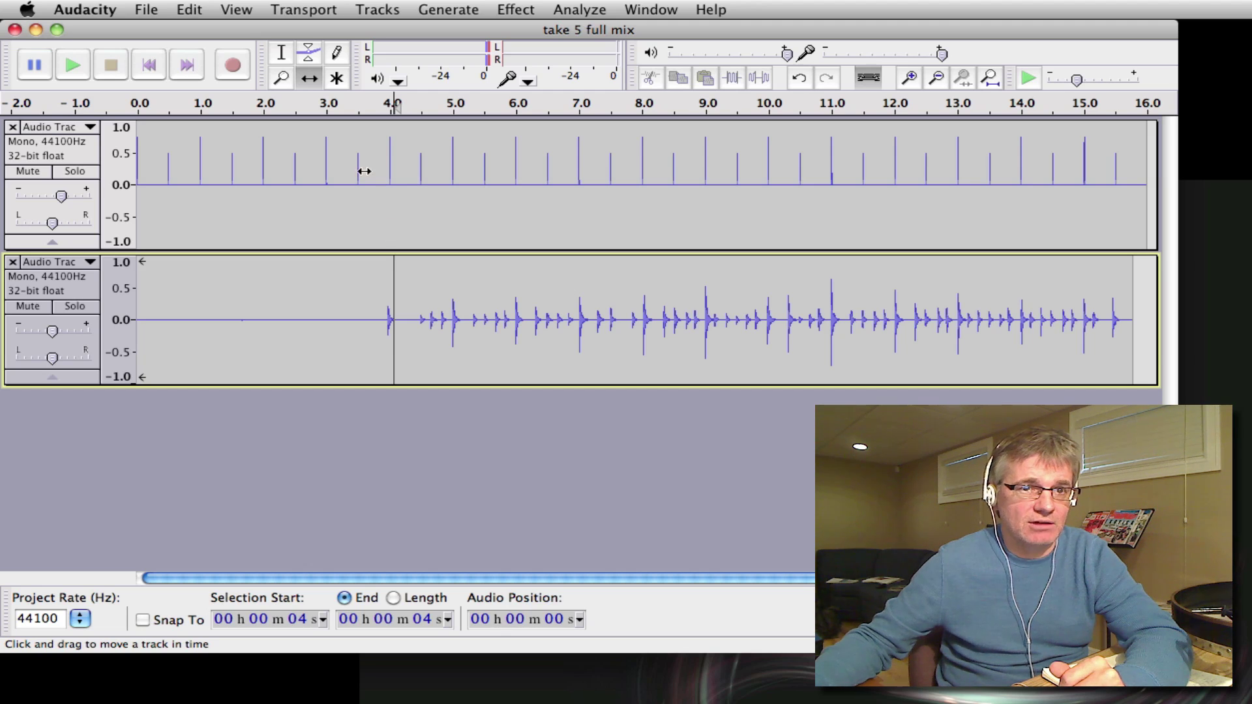
- Place the cursor at about 3.3 seconds on the drum track and mute the drums
{"action": "left_click", "coordinate": [287, 54]}
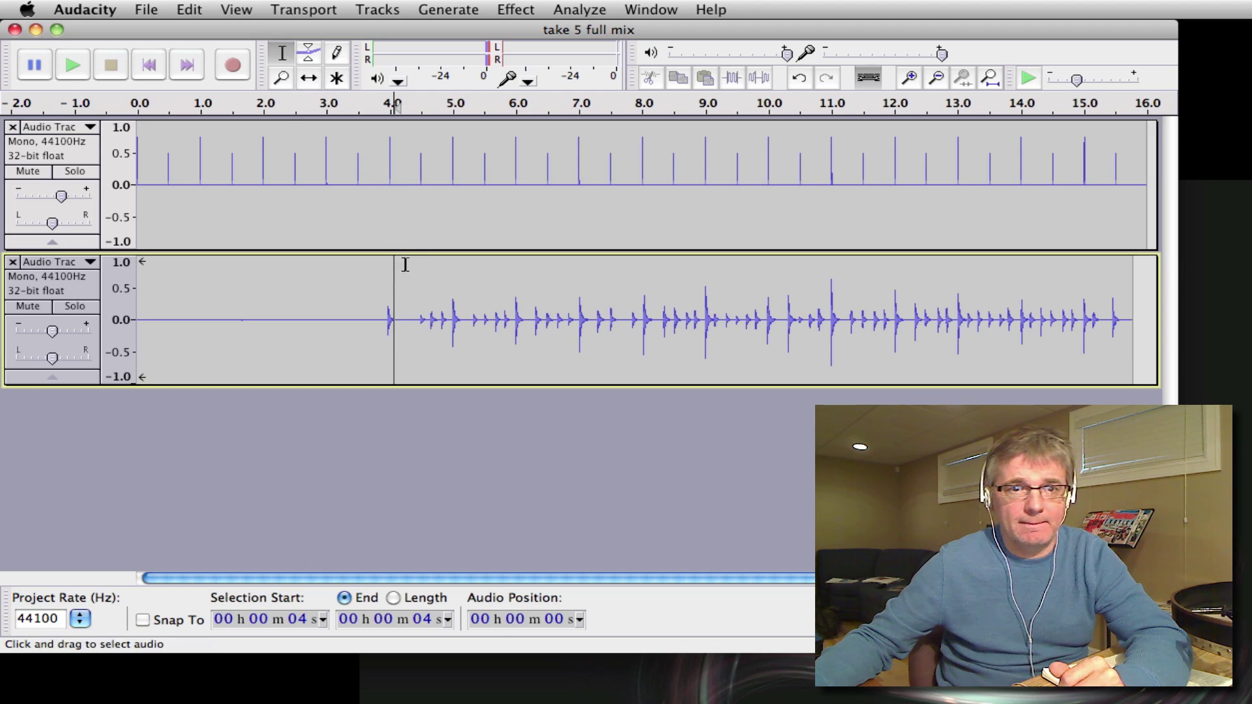
{"action": "left_click", "coordinate": [351, 281]}
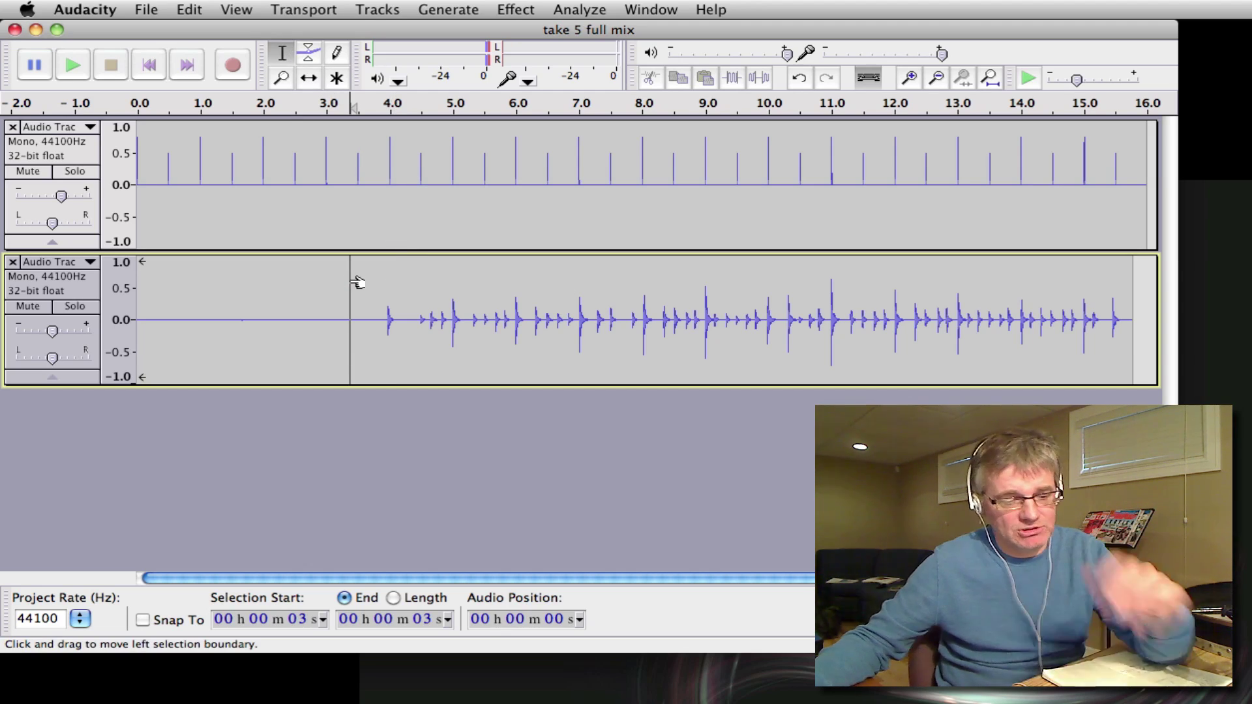
{"action": "left_click", "coordinate": [28, 307]}
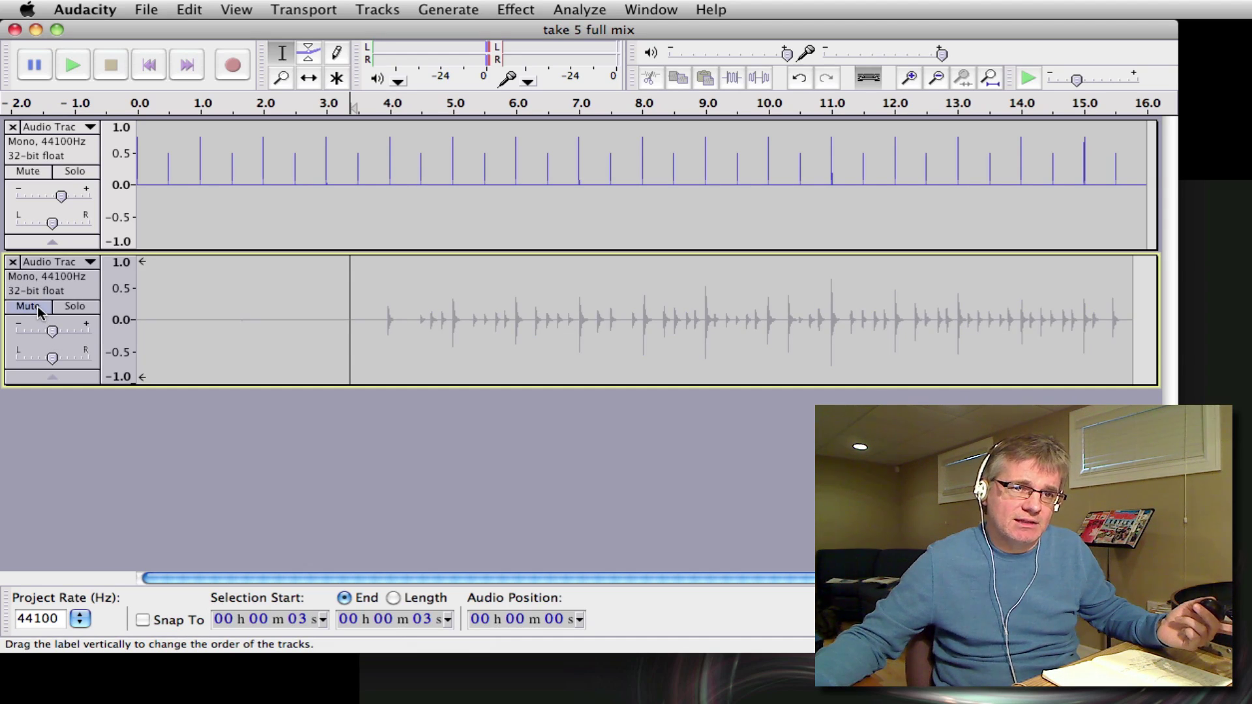
{"action": "left_click", "coordinate": [37, 308]}
{"action": "left_click", "coordinate": [37, 308]}
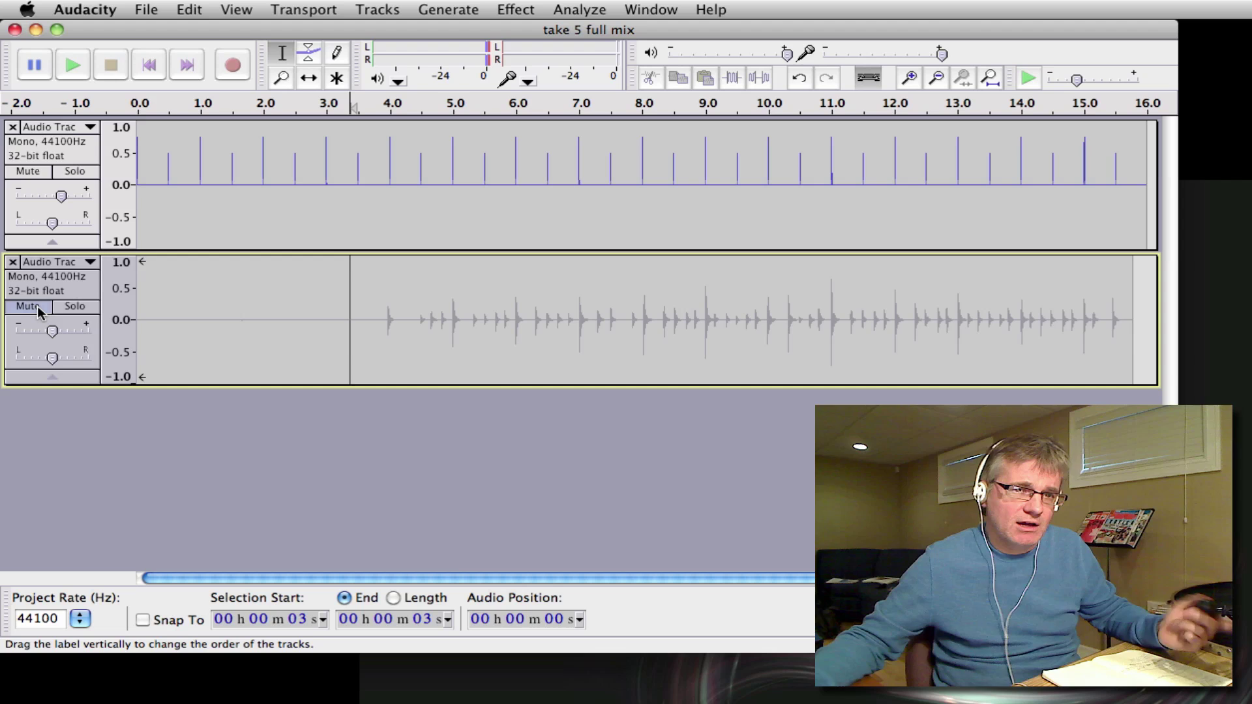
- Record a shaker take into a new third track starting at 3.3 seconds
{"action": "left_click", "coordinate": [234, 68]}
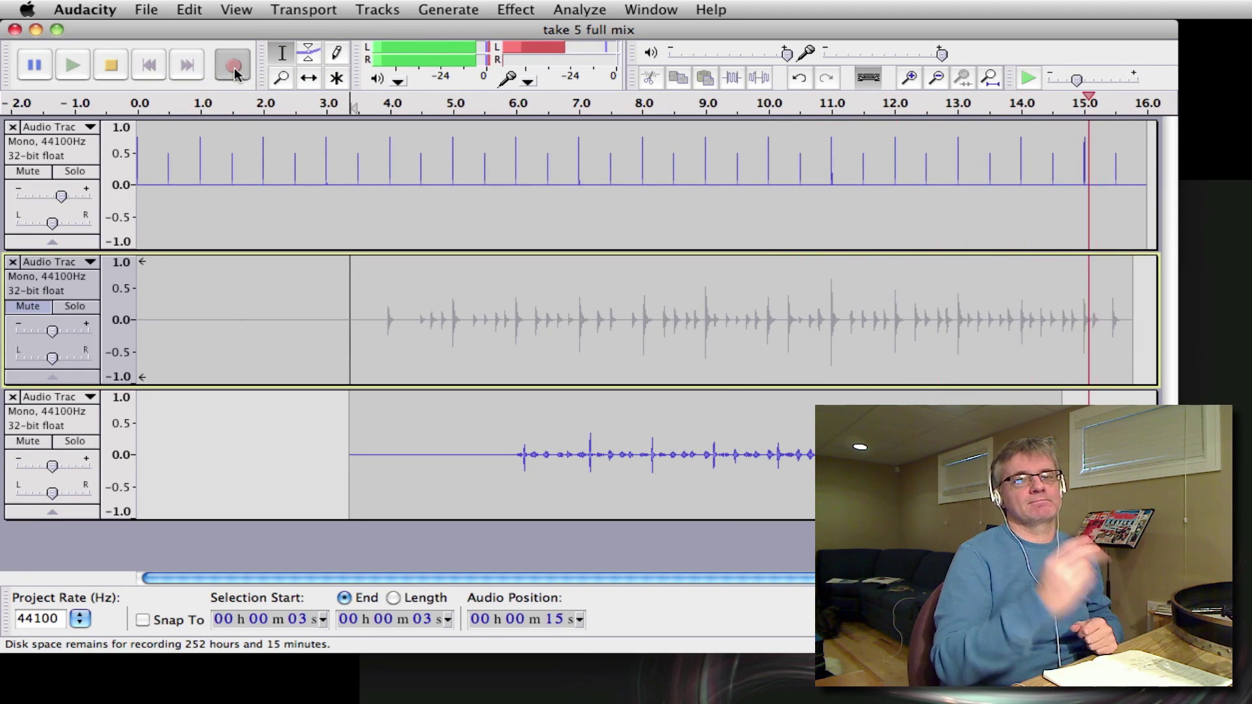
{"action": "key", "text": "space"}
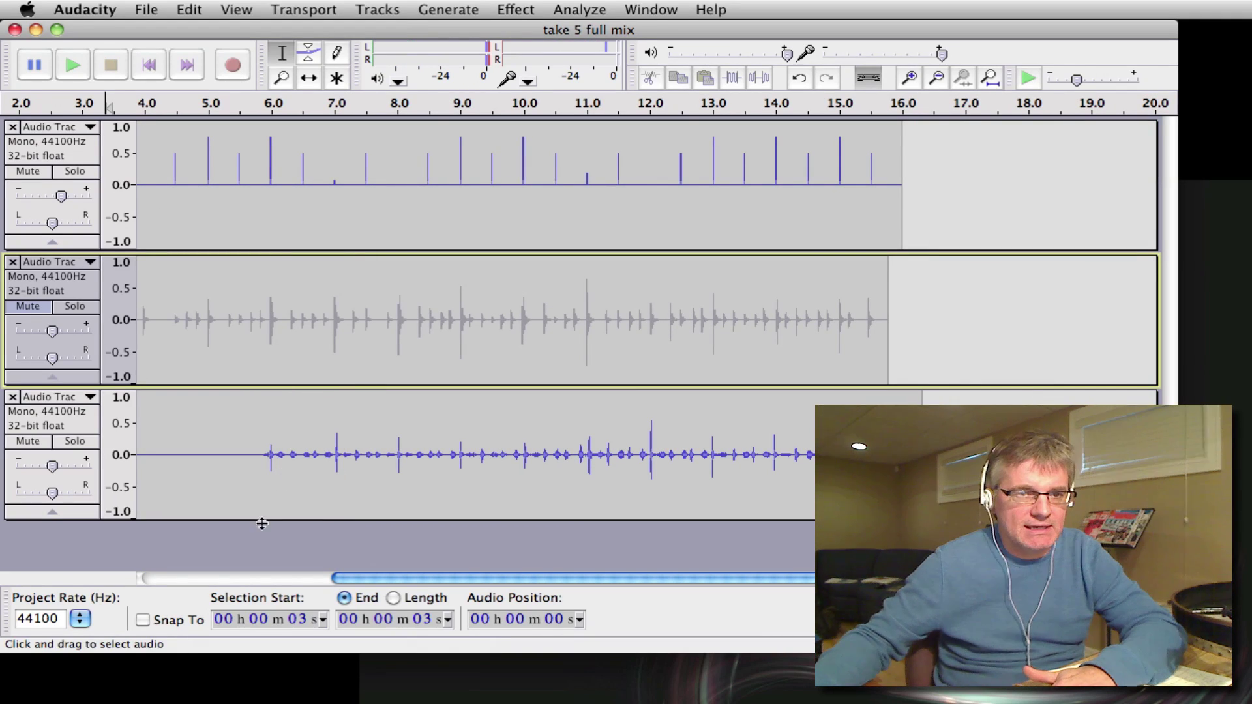
- Zoom in closely around the 6-second mark and switch to the Time Shift tool
{"action": "left_click", "coordinate": [280, 288]}
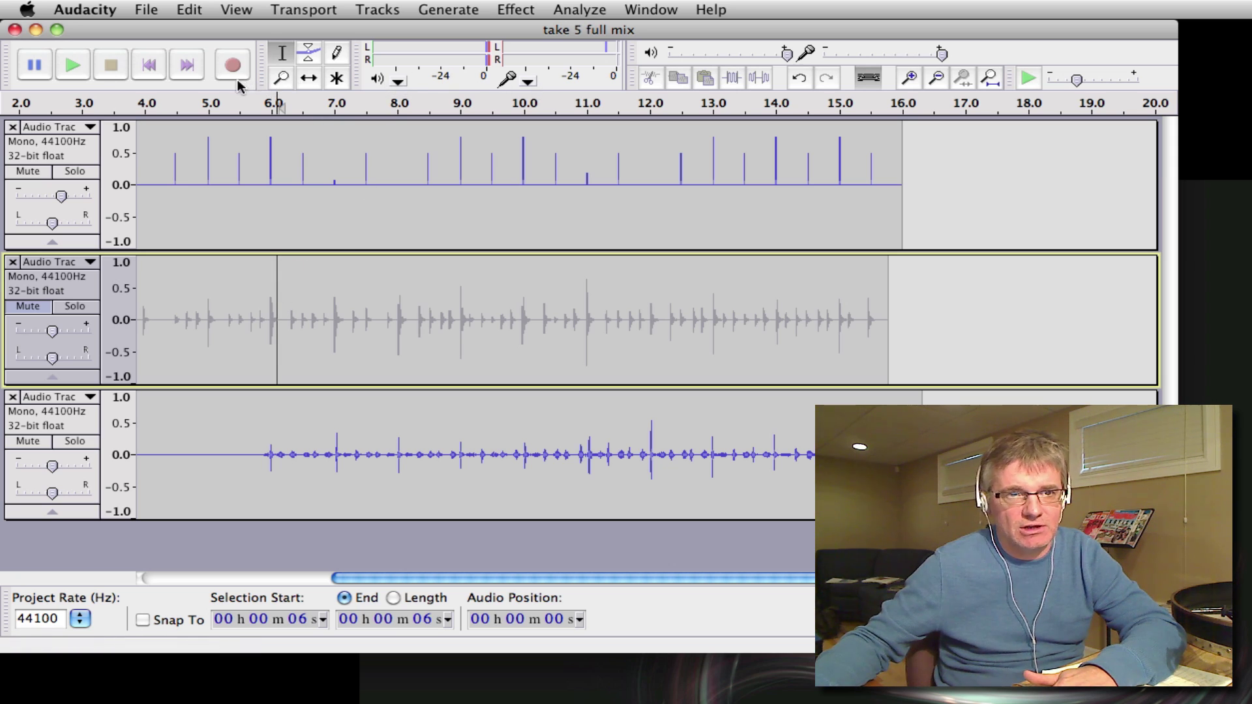
{"action": "left_click", "coordinate": [912, 80]}
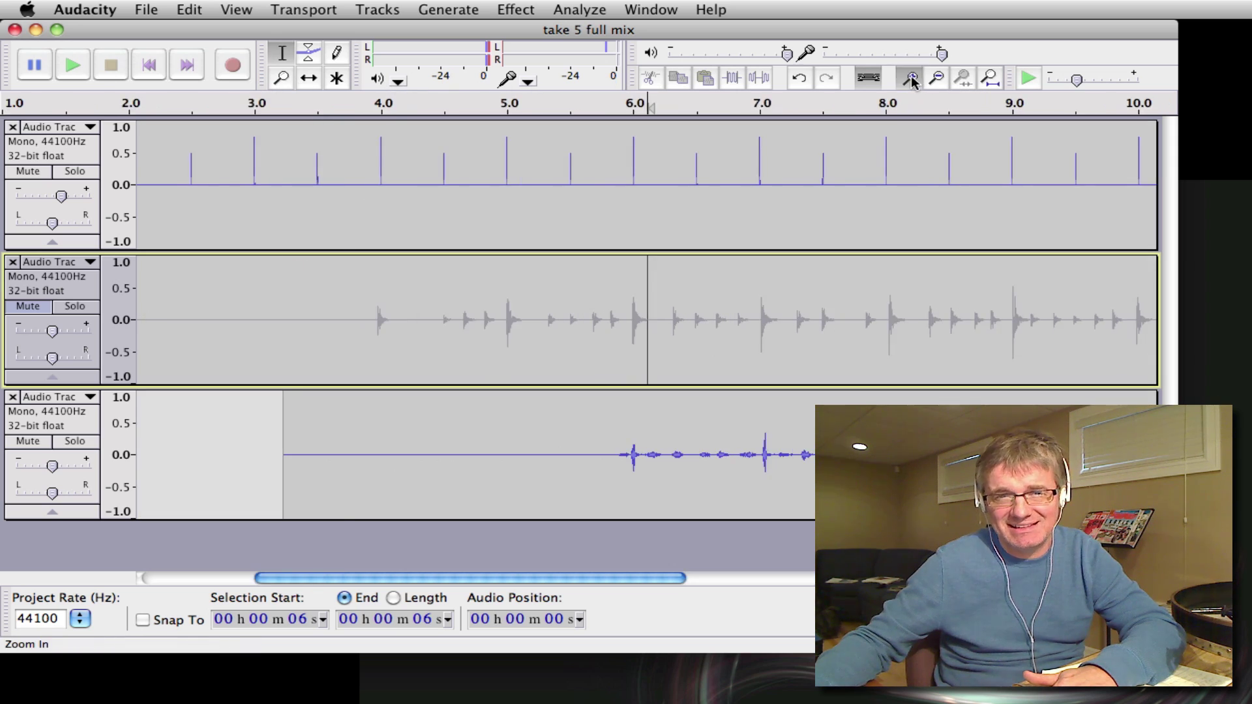
{"action": "left_click", "coordinate": [911, 80]}
{"action": "left_click", "coordinate": [912, 80]}
{"action": "left_click", "coordinate": [912, 79]}
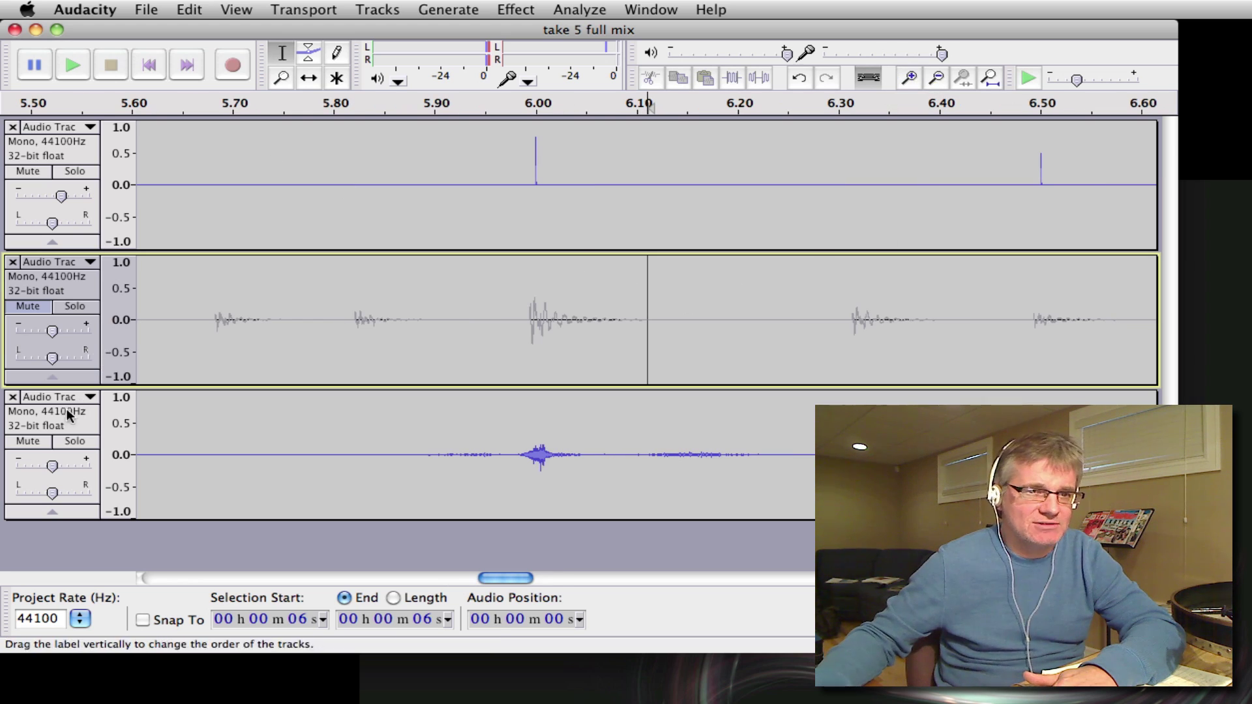
{"action": "left_click", "coordinate": [309, 76]}
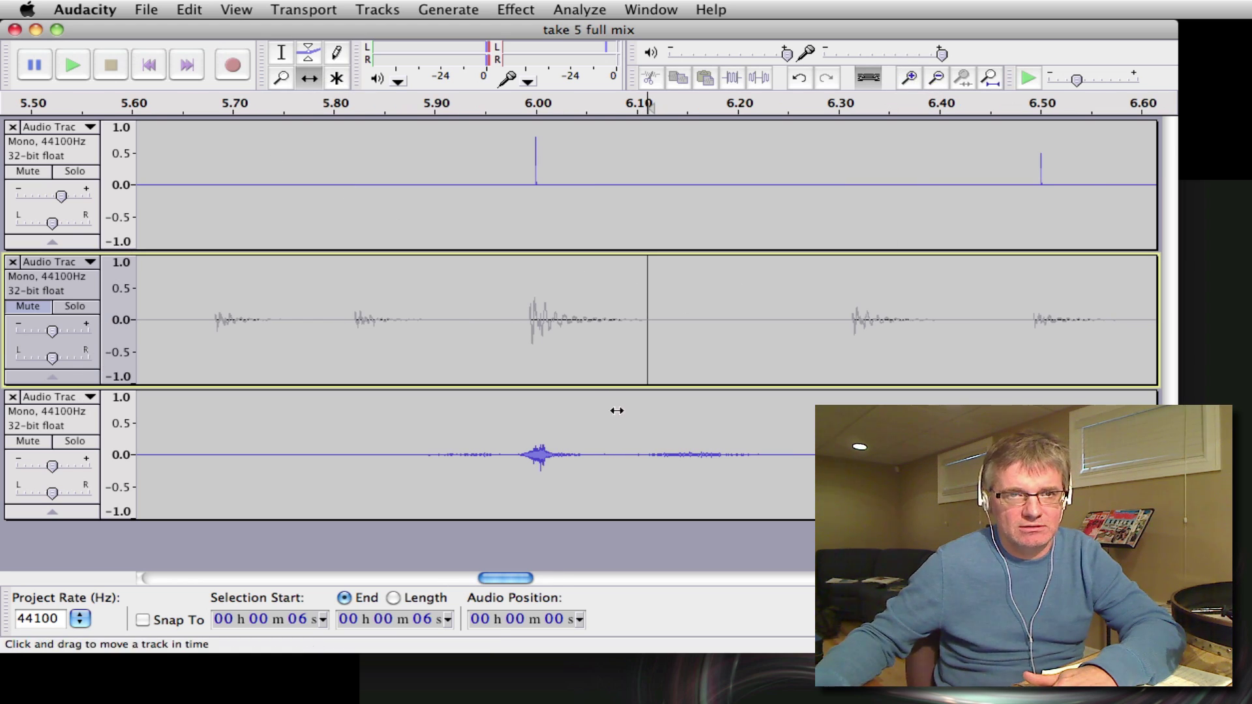
- Slide the shaker take left so its hits land on the clicks, then play to check
{"action": "left_click_drag", "start_coordinate": [609, 417], "coordinate": [604, 421]}
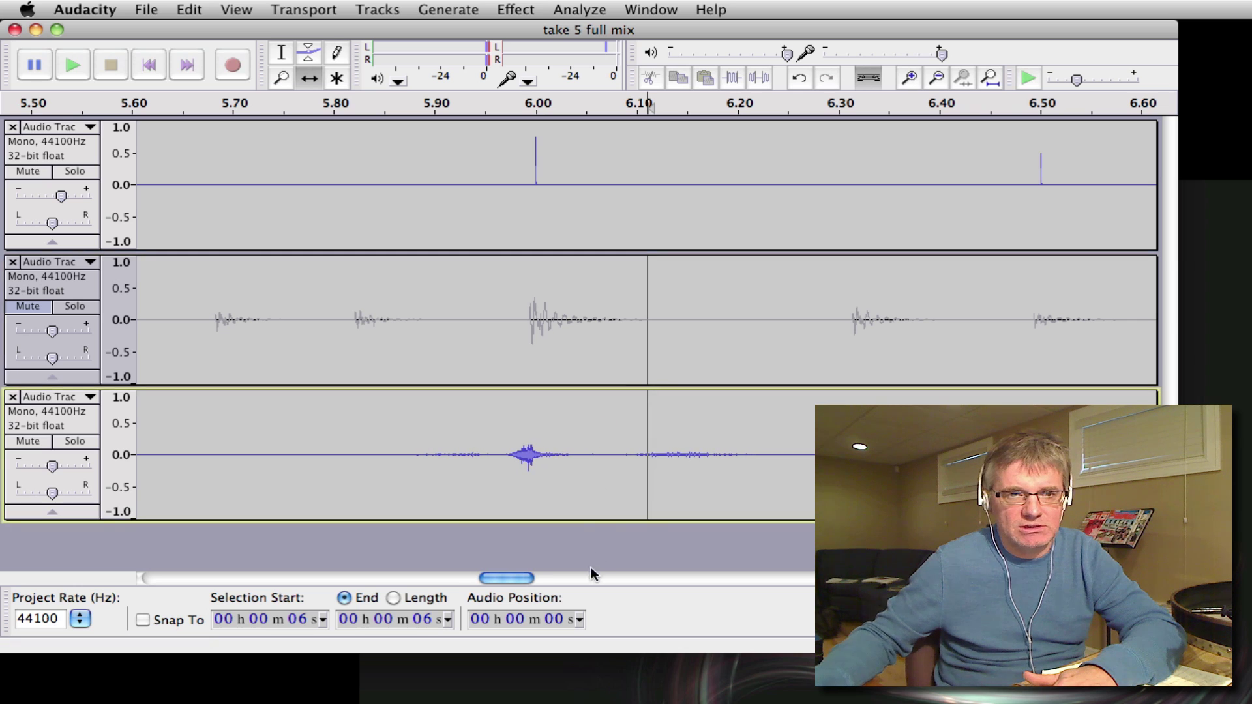
{"action": "left_click_drag", "start_coordinate": [520, 578], "coordinate": [579, 579]}
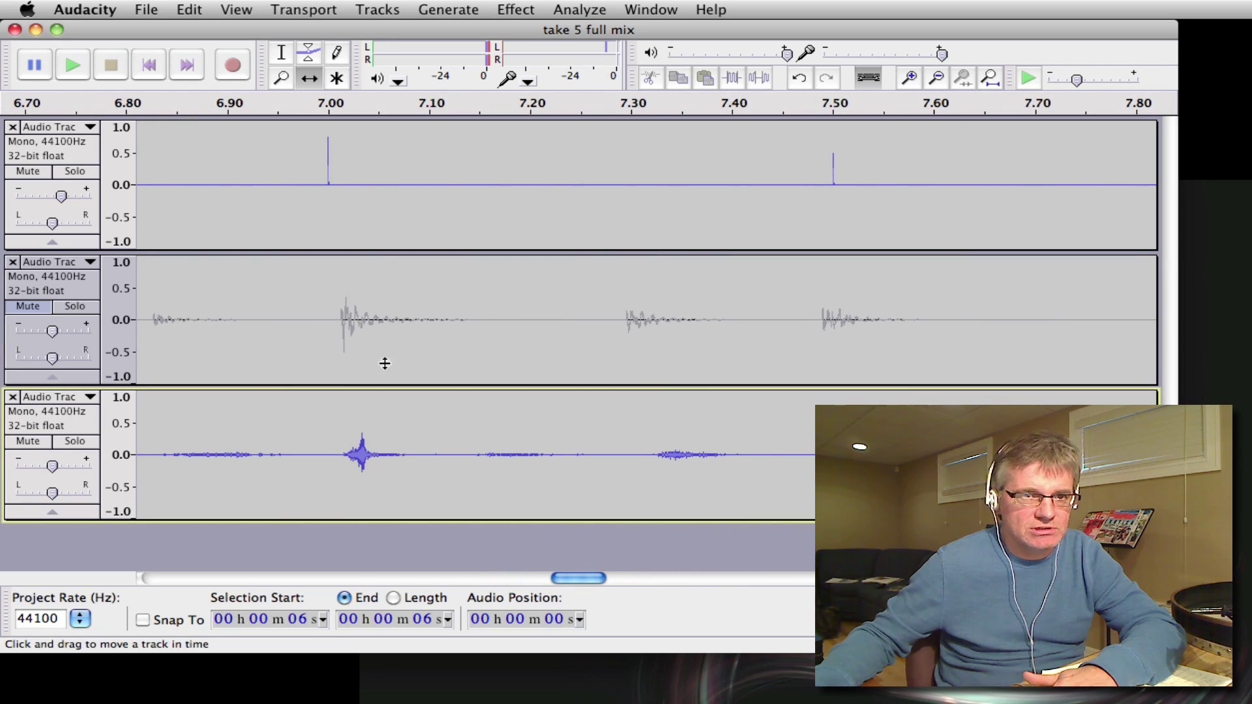
{"action": "left_click_drag", "start_coordinate": [354, 433], "coordinate": [323, 432]}
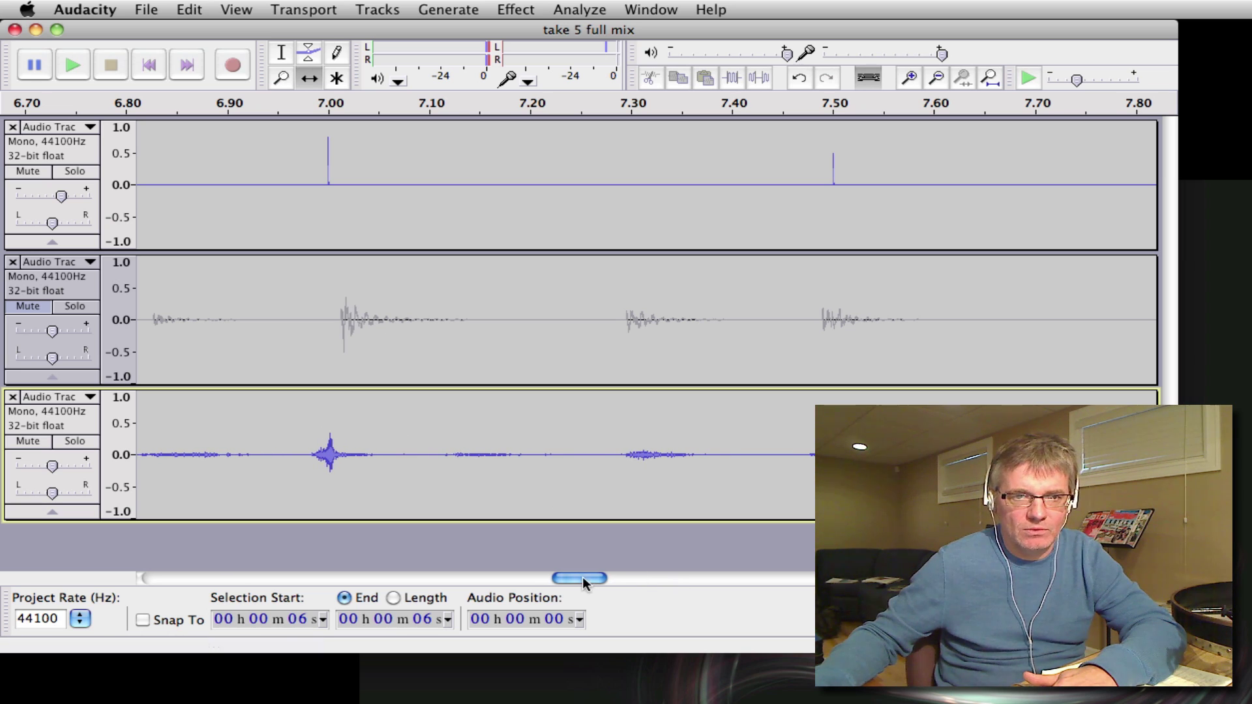
{"action": "left_click_drag", "start_coordinate": [582, 577], "coordinate": [797, 570]}
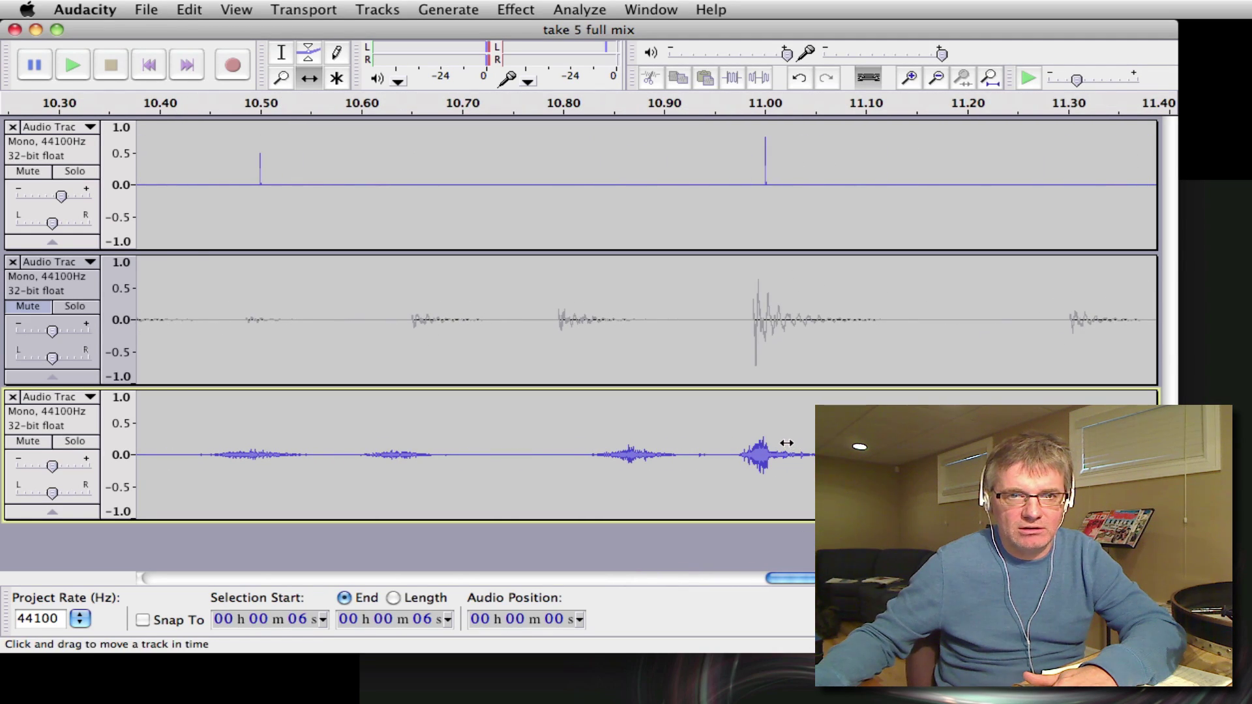
{"action": "left_click_drag", "start_coordinate": [788, 442], "coordinate": [790, 441]}
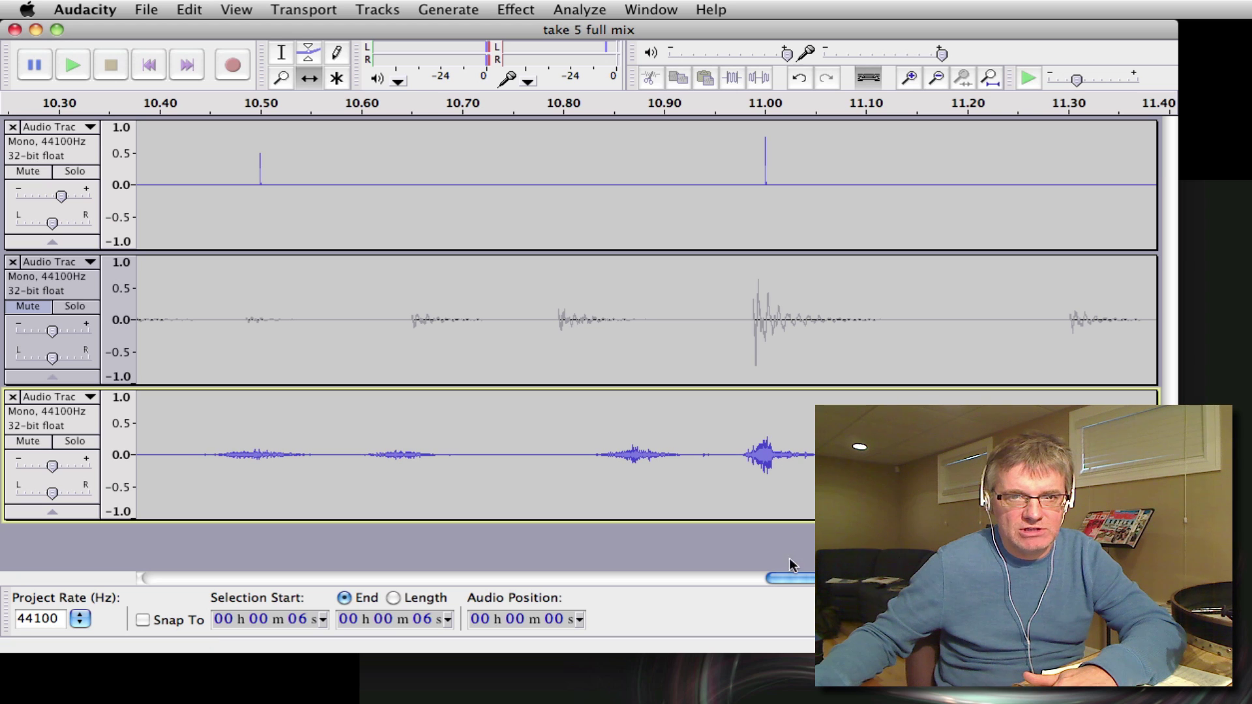
{"action": "left_click_drag", "start_coordinate": [789, 579], "coordinate": [744, 576]}
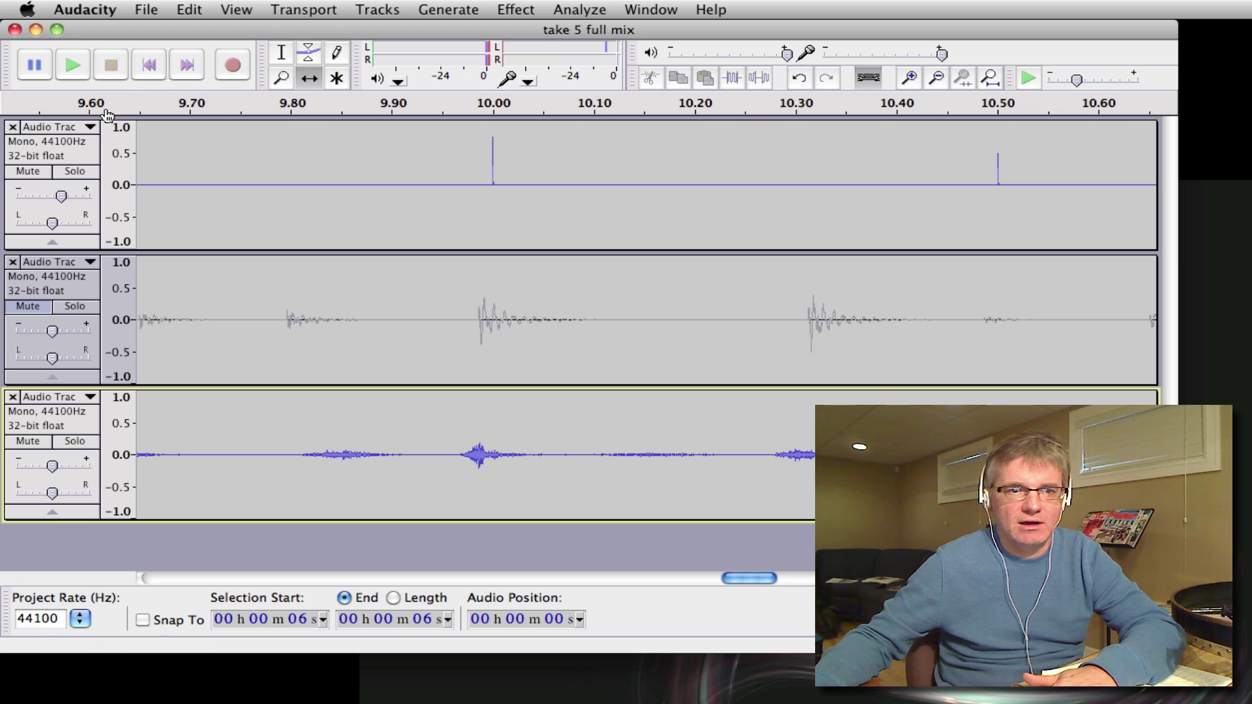
{"action": "key", "text": "space"}
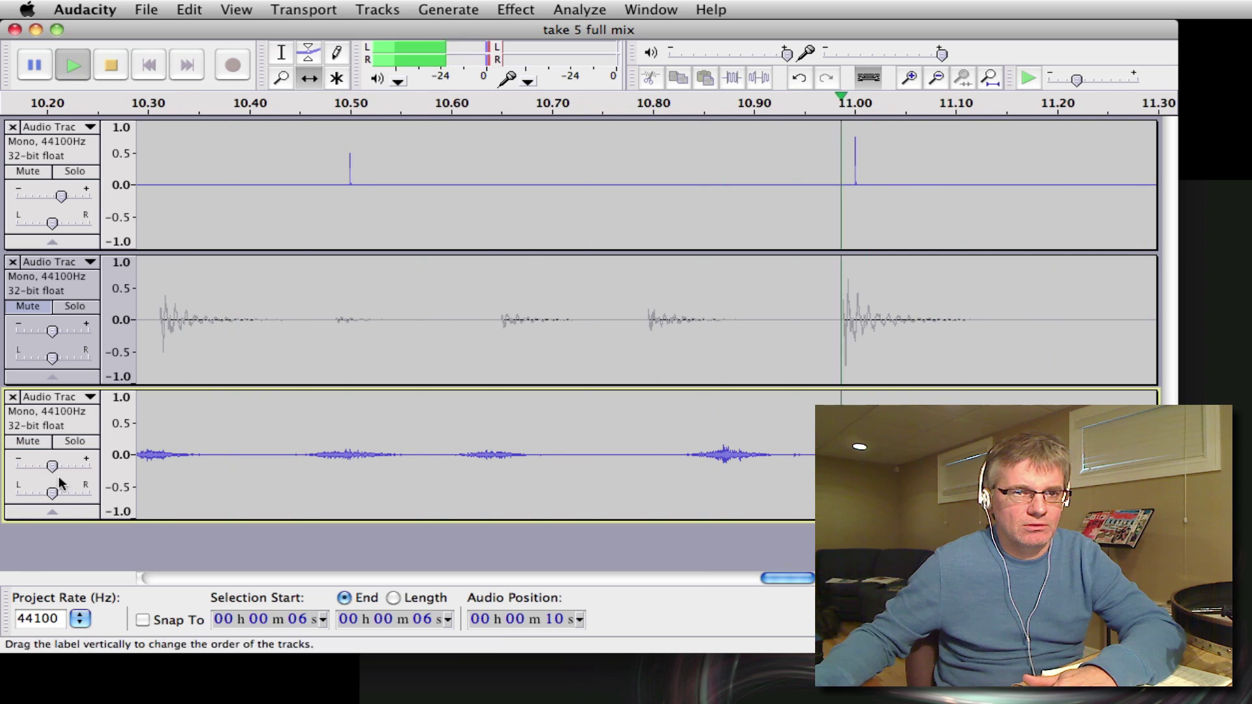
- Unmute the drums, mute the click track, audition drums with shaker, and fit the project
{"action": "key", "text": "space"}
{"action": "left_click", "coordinate": [24, 307]}
{"action": "key", "text": "space"}
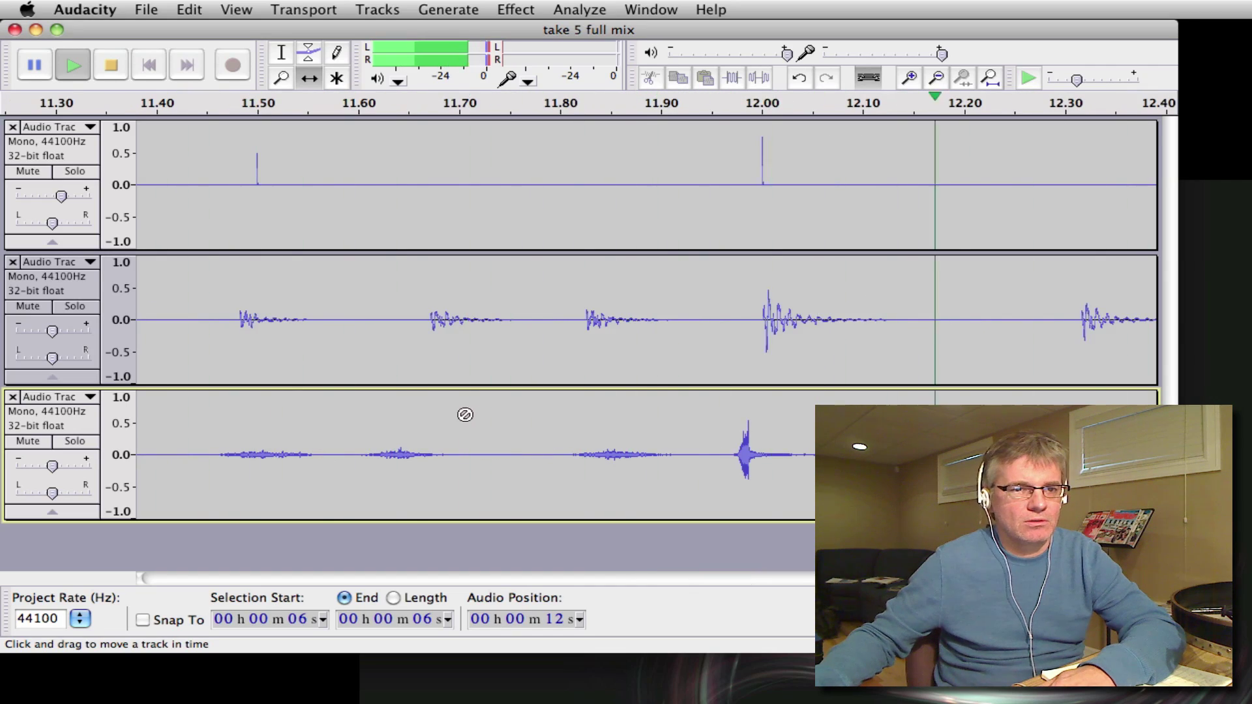
{"action": "key", "text": "space"}
{"action": "left_click", "coordinate": [24, 173]}
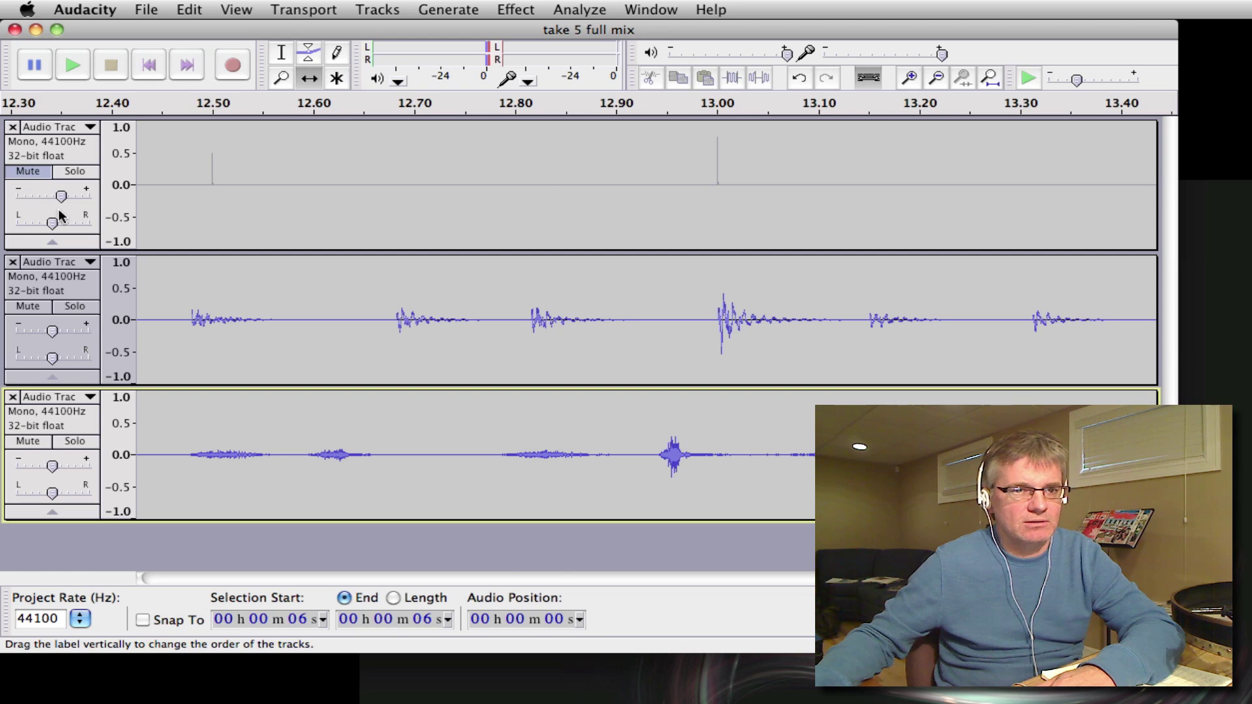
{"action": "key", "text": "space"}
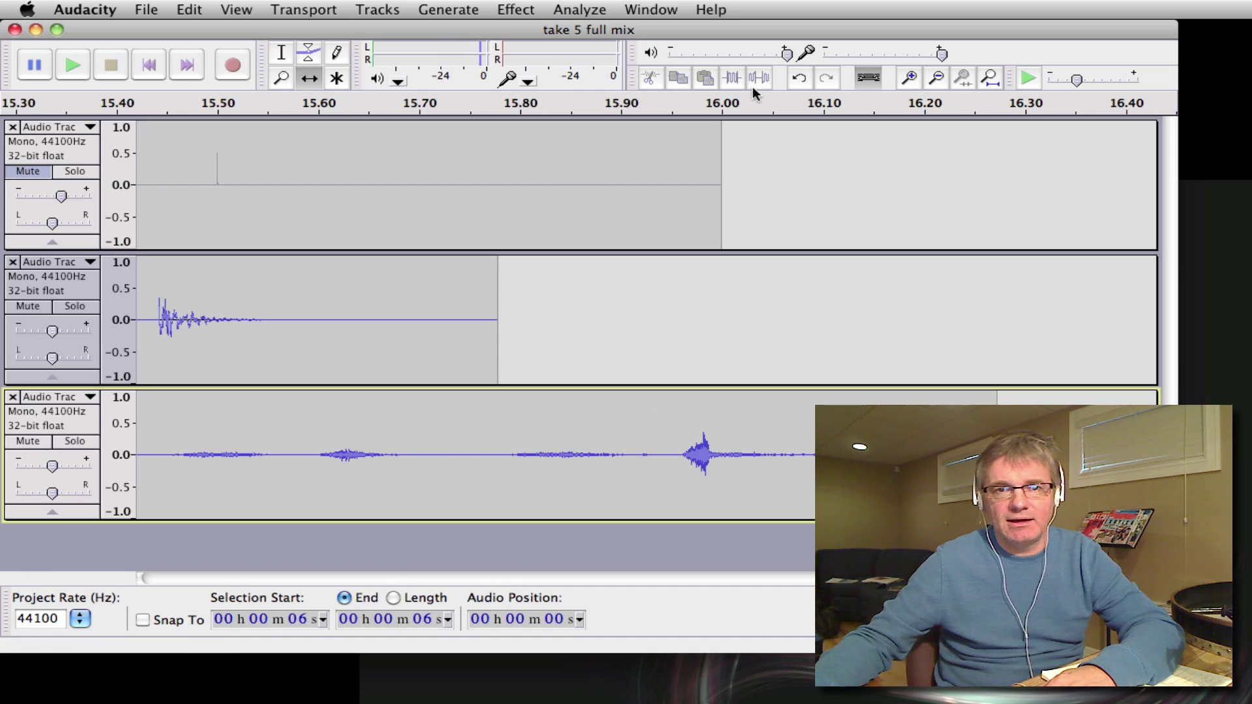
{"action": "left_click", "coordinate": [990, 78]}
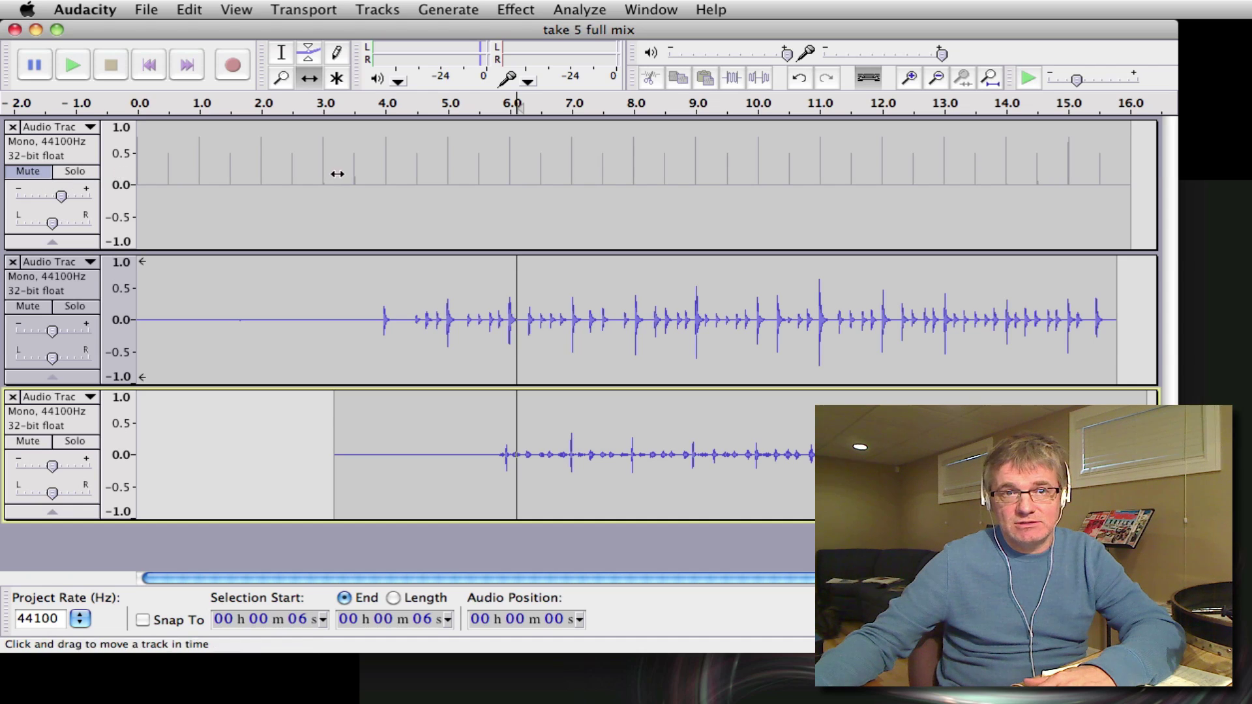
- Toggle the click track's Mute button off so clicks, drums and shaker play together
{"action": "left_click", "coordinate": [32, 171]}
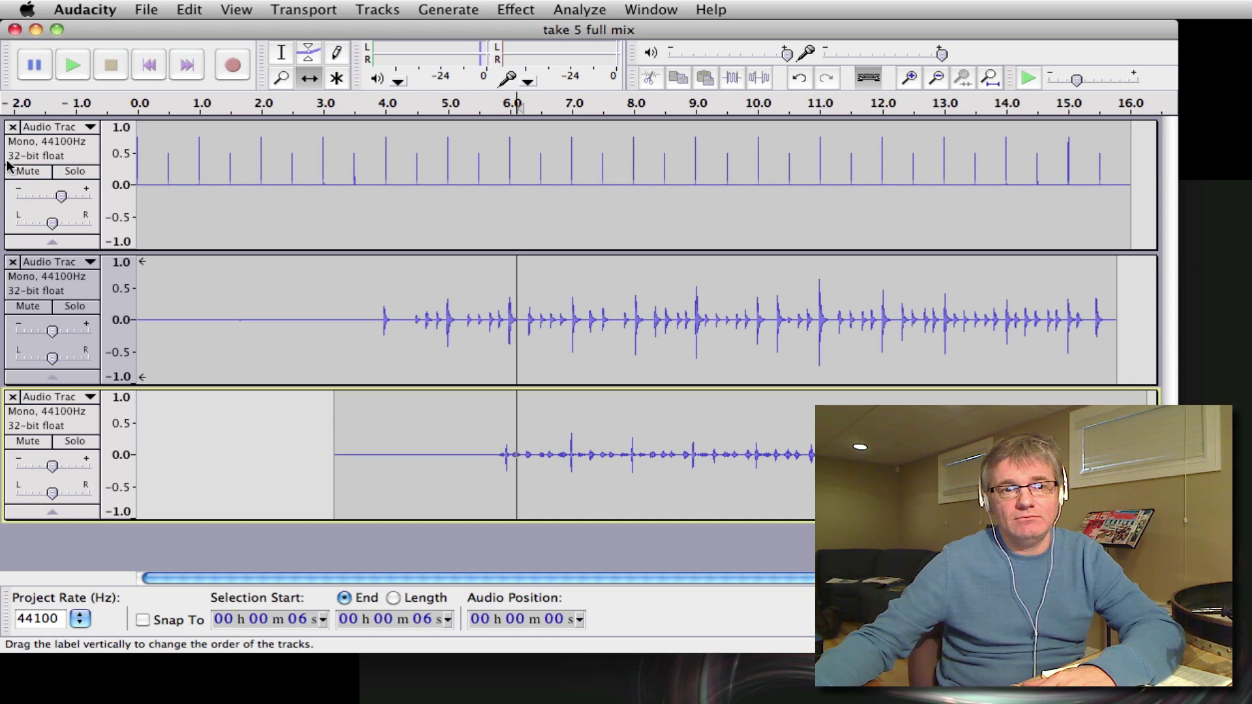
{"action": "left_click", "coordinate": [27, 171]}
{"action": "left_click", "coordinate": [27, 171]}
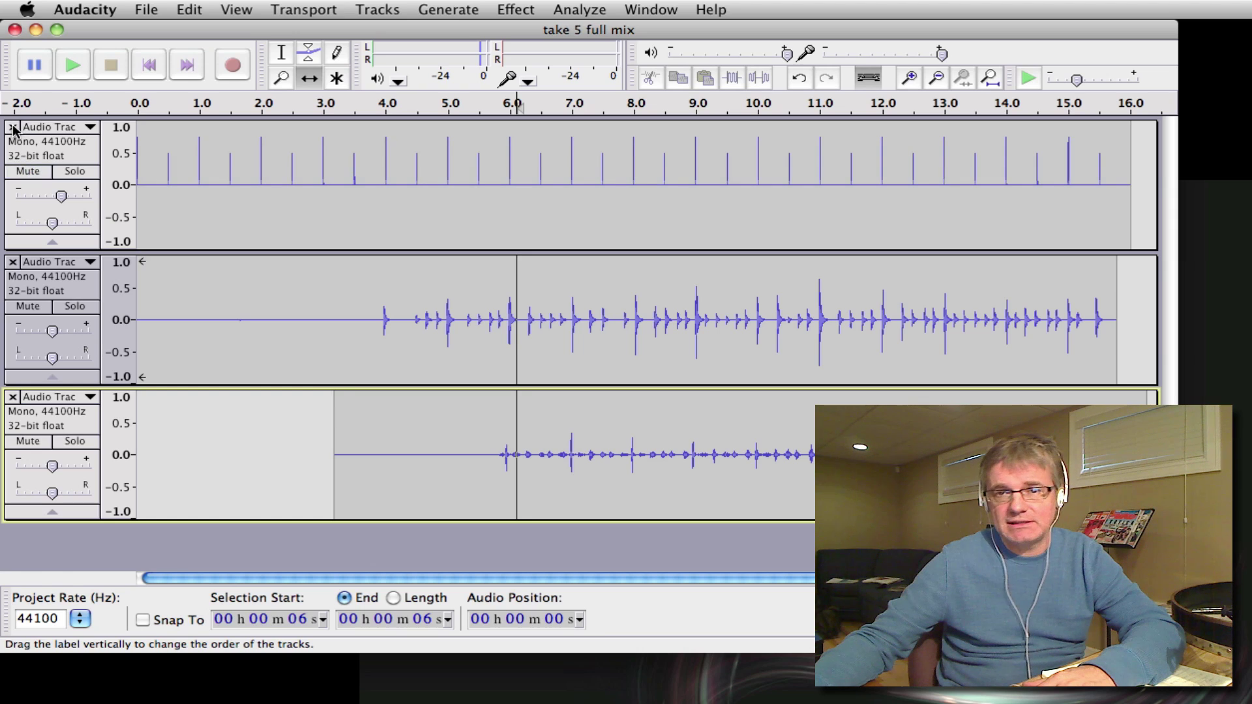